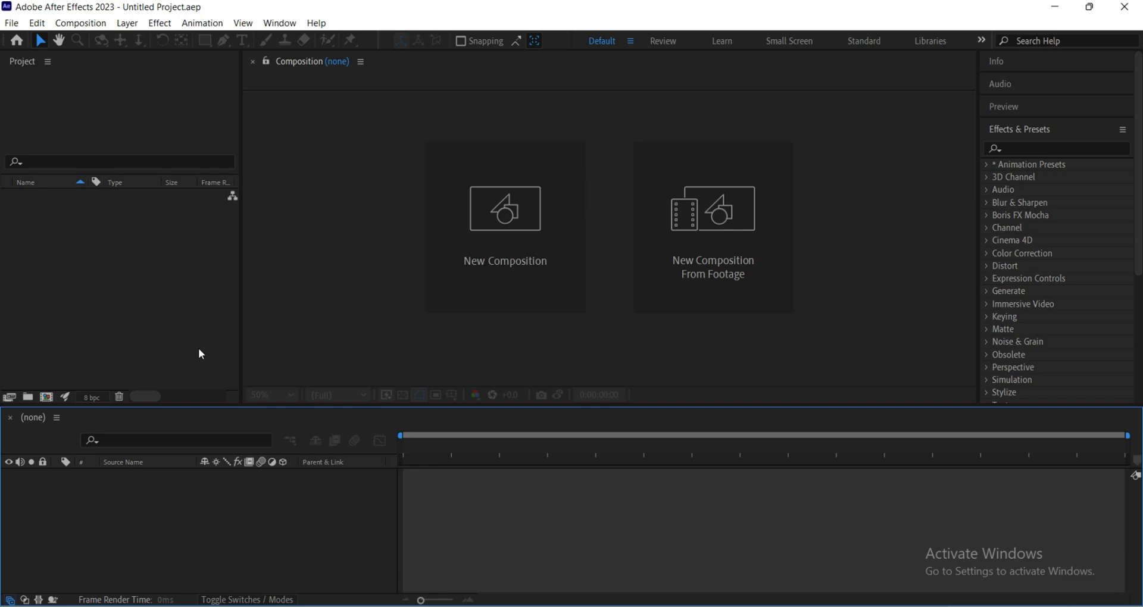
click(155, 337)
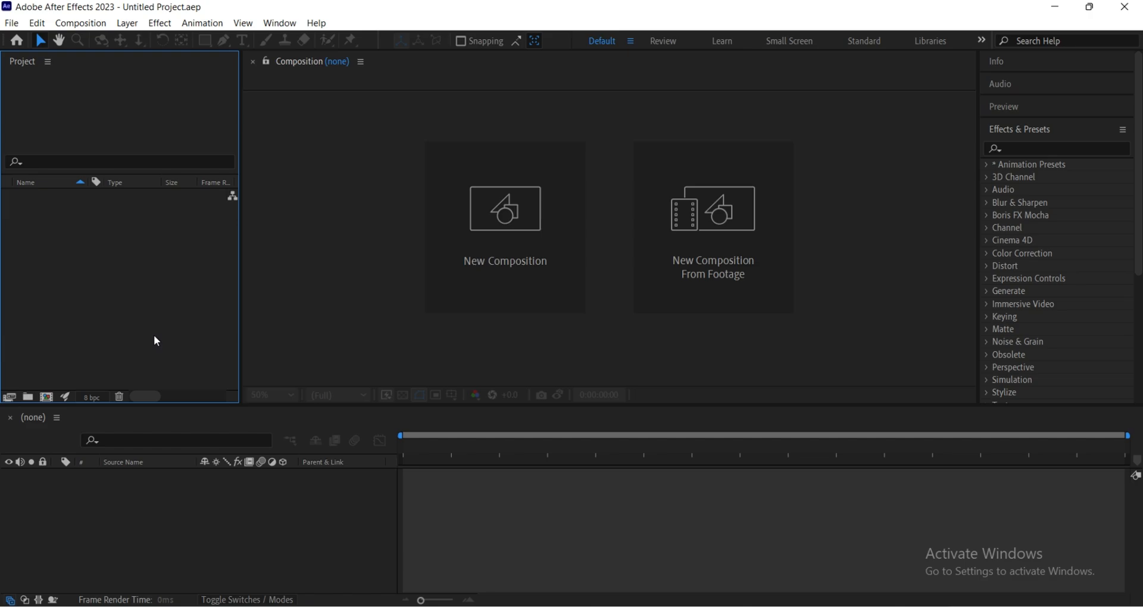
right_click(141, 290)
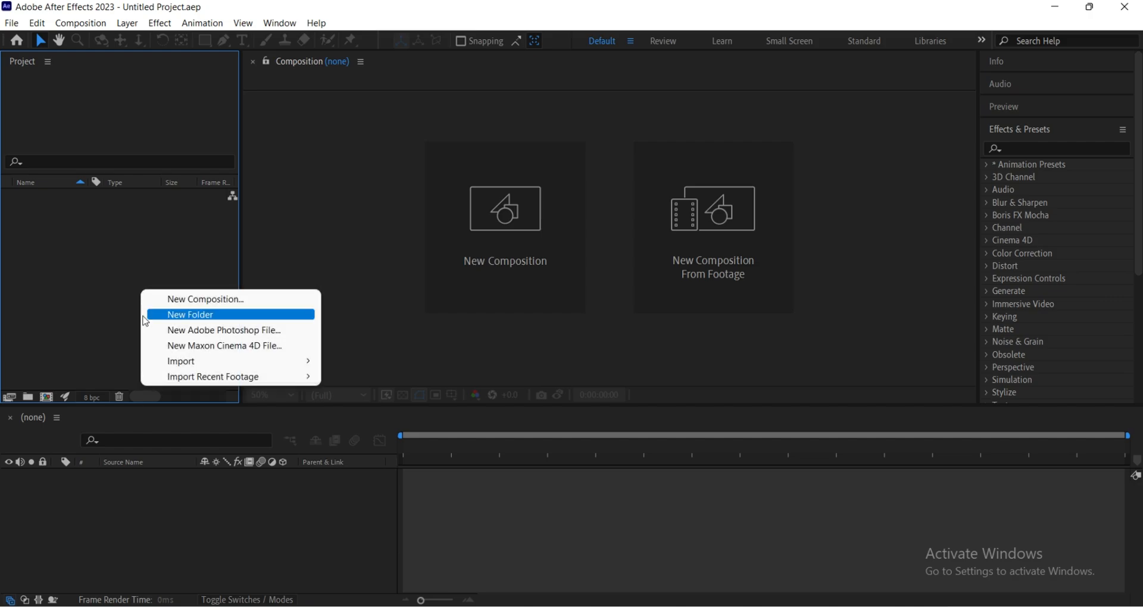
mouse_move(157, 368)
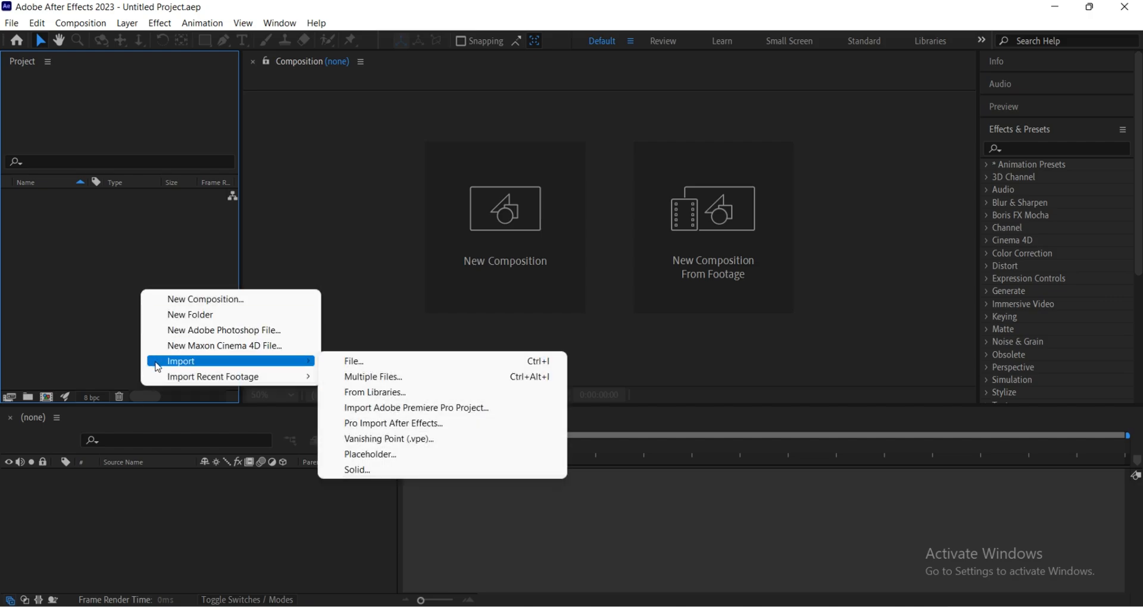
click(105, 344)
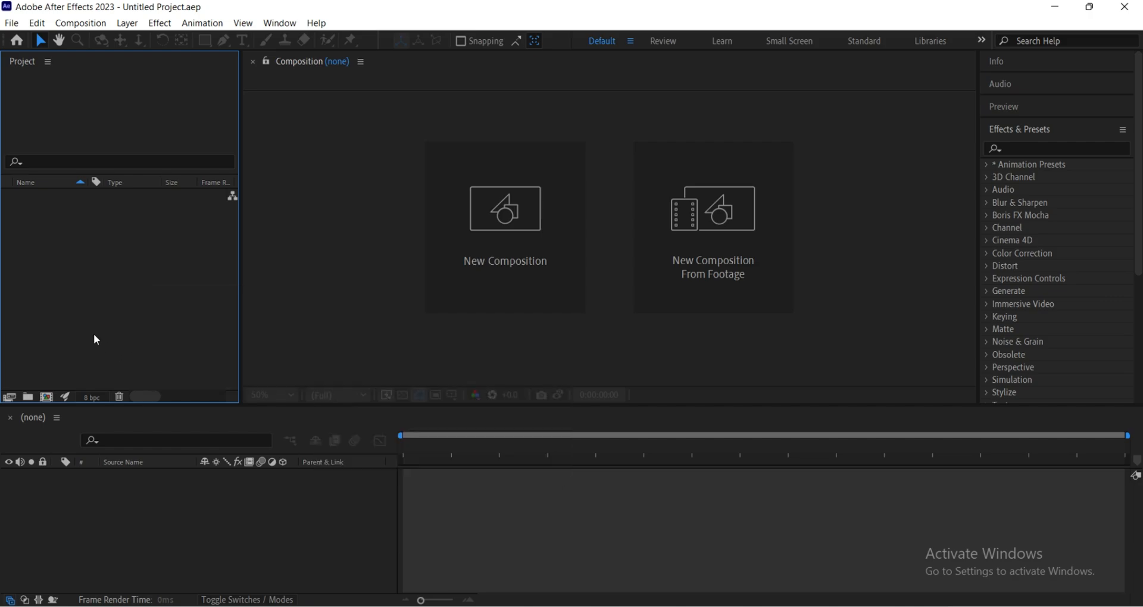
Import Aeroplane.ai as Composition - Retain Layer Sizes with the Create Composition option enabled.
right_click(79, 297)
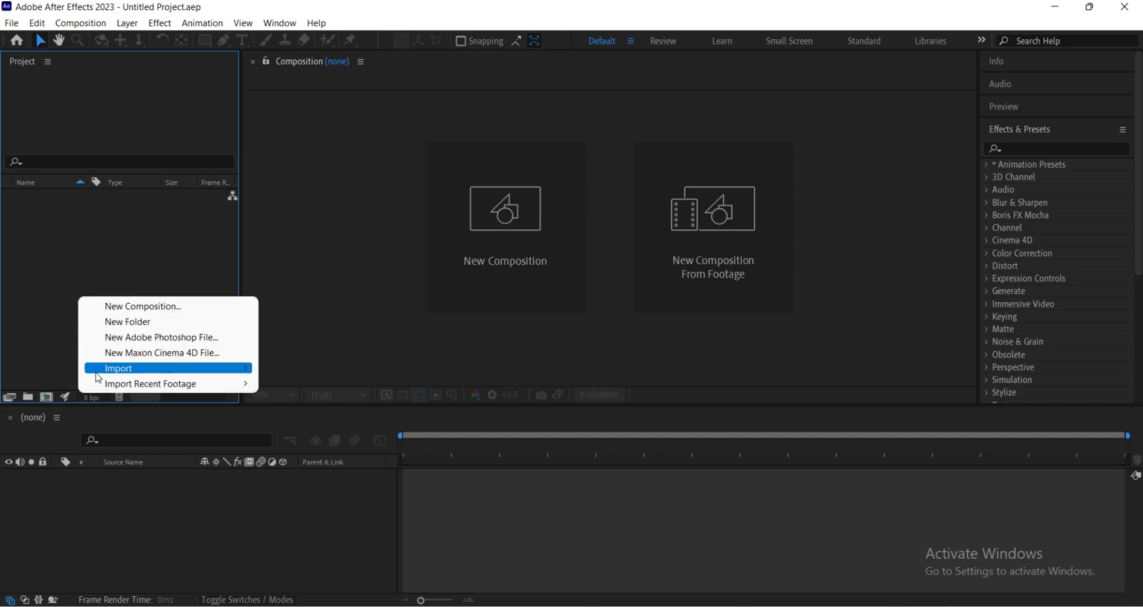
mouse_move(98, 375)
mouse_move(216, 374)
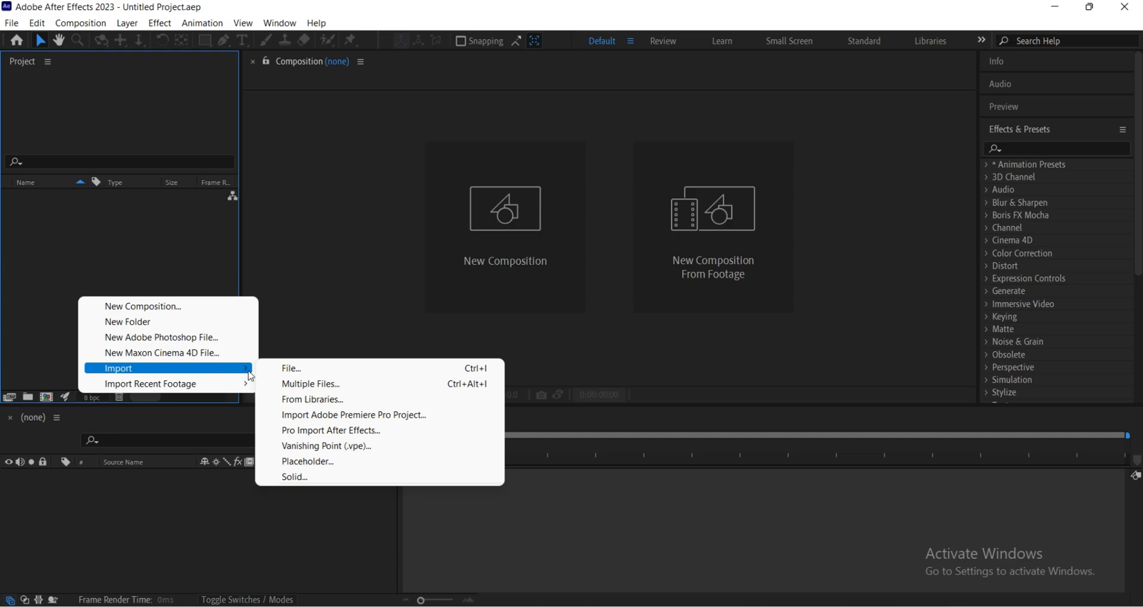
click(279, 371)
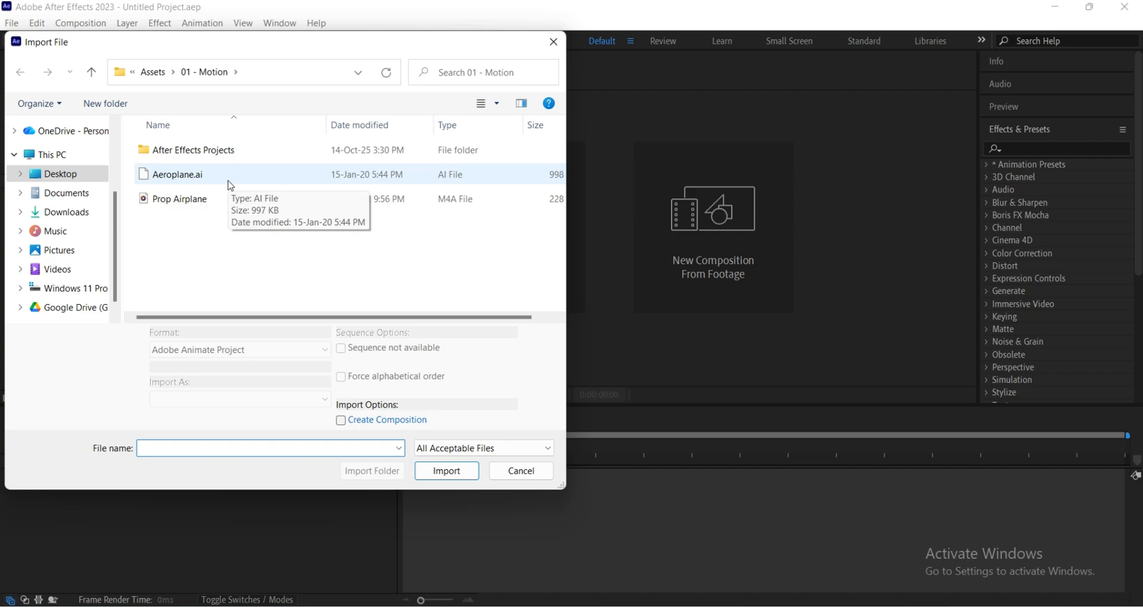
click(230, 185)
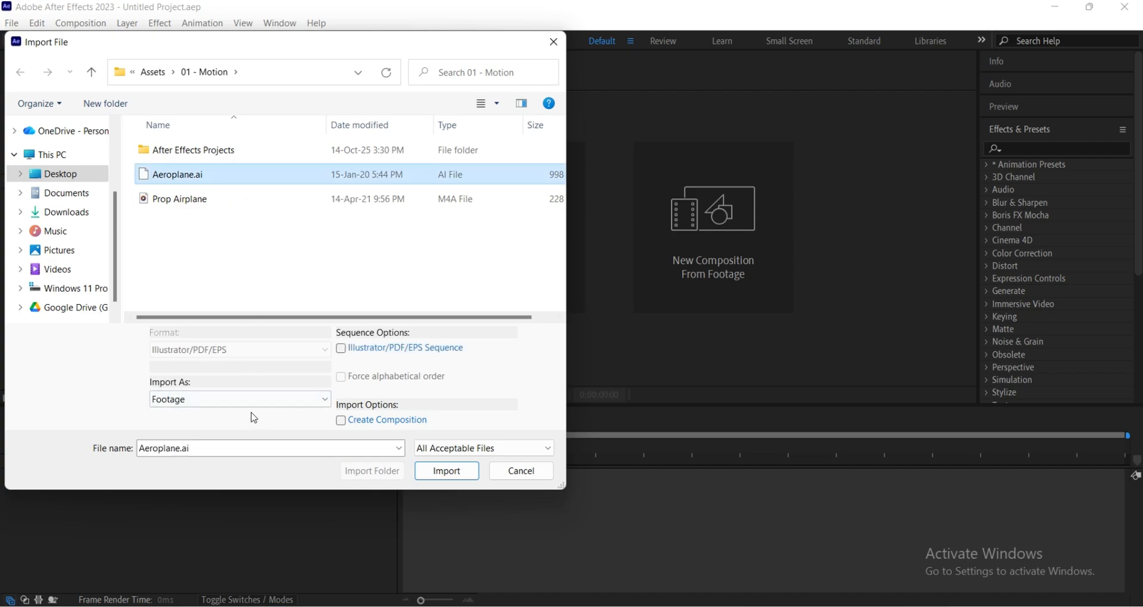
click(189, 406)
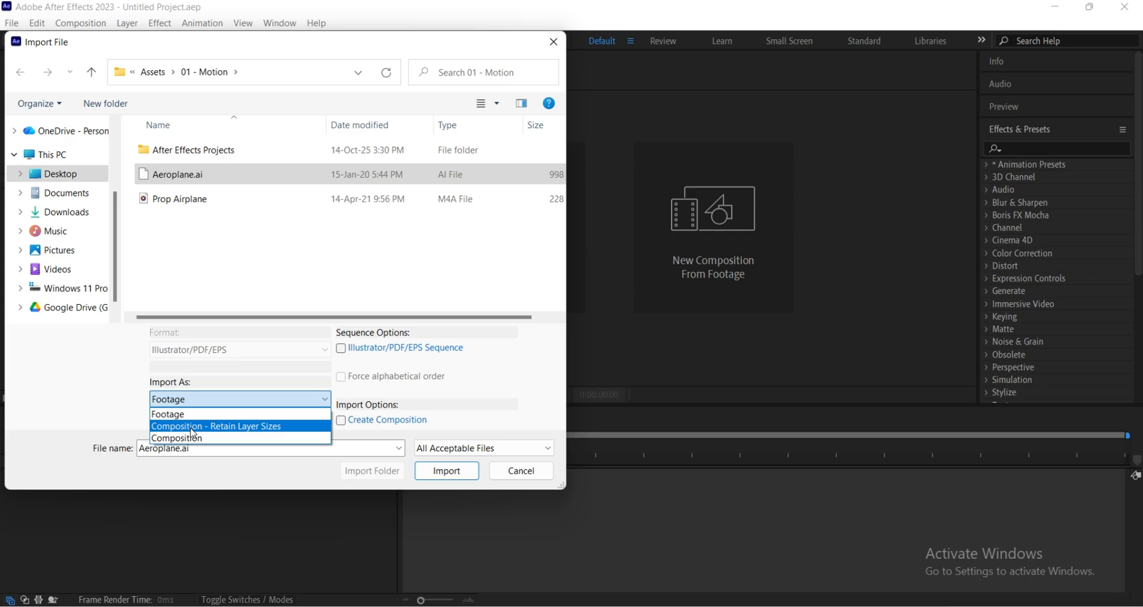
click(193, 426)
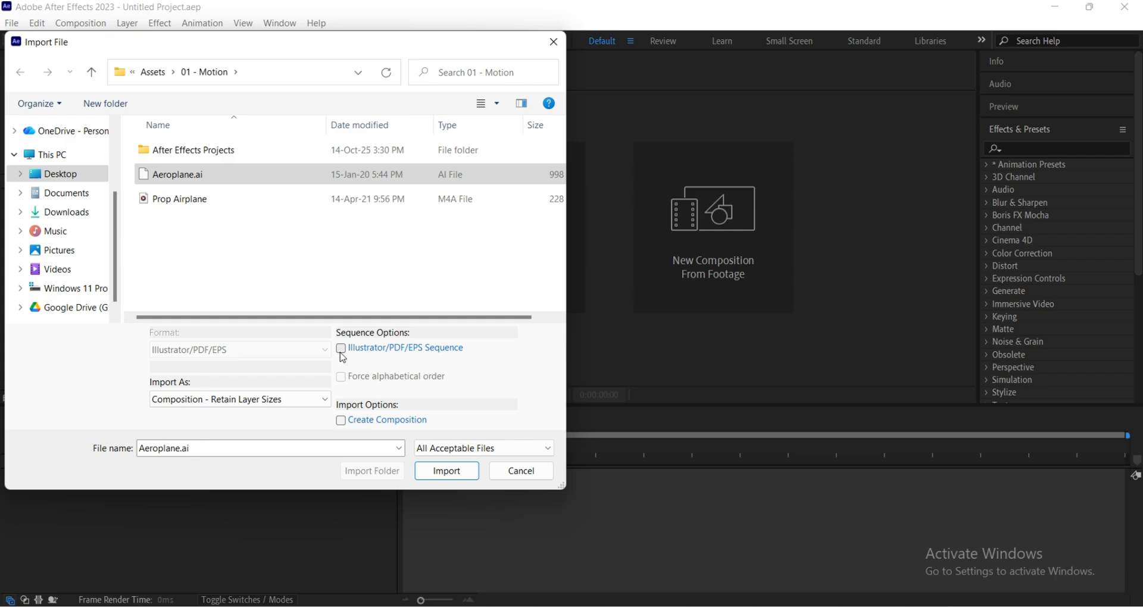
click(341, 420)
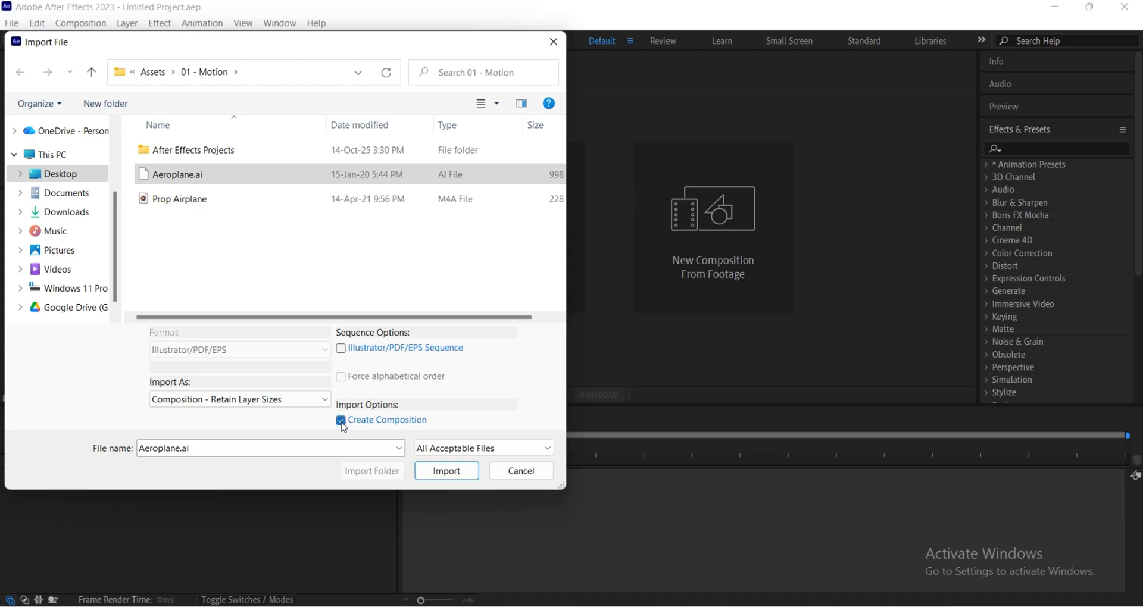
click(443, 473)
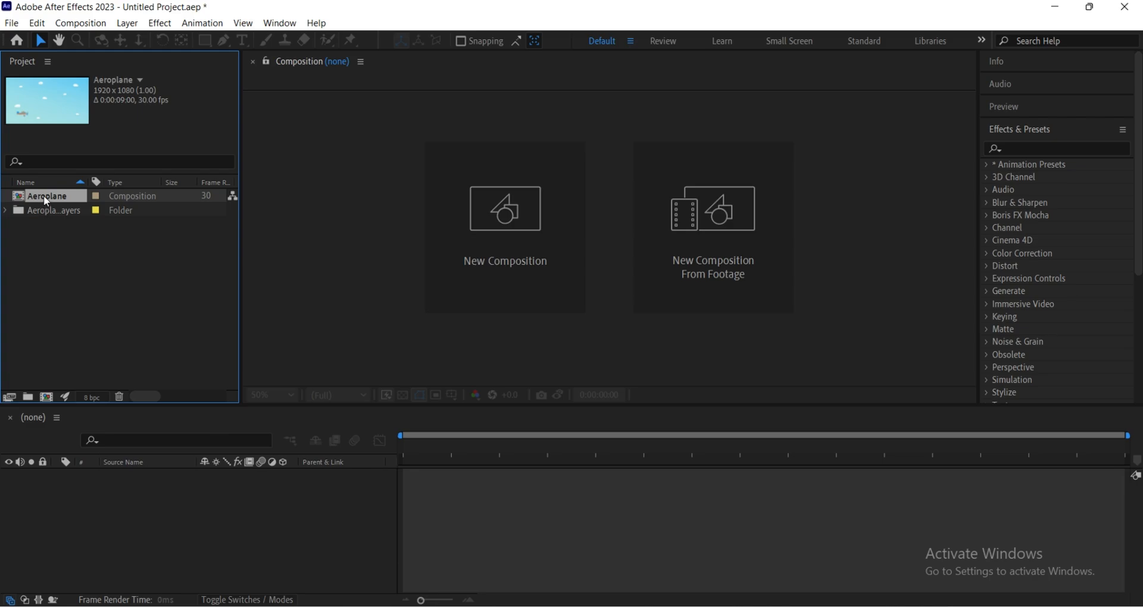
Inspect the airplane and BG artwork files inside the Aeroplane Layers folder.
click(7, 210)
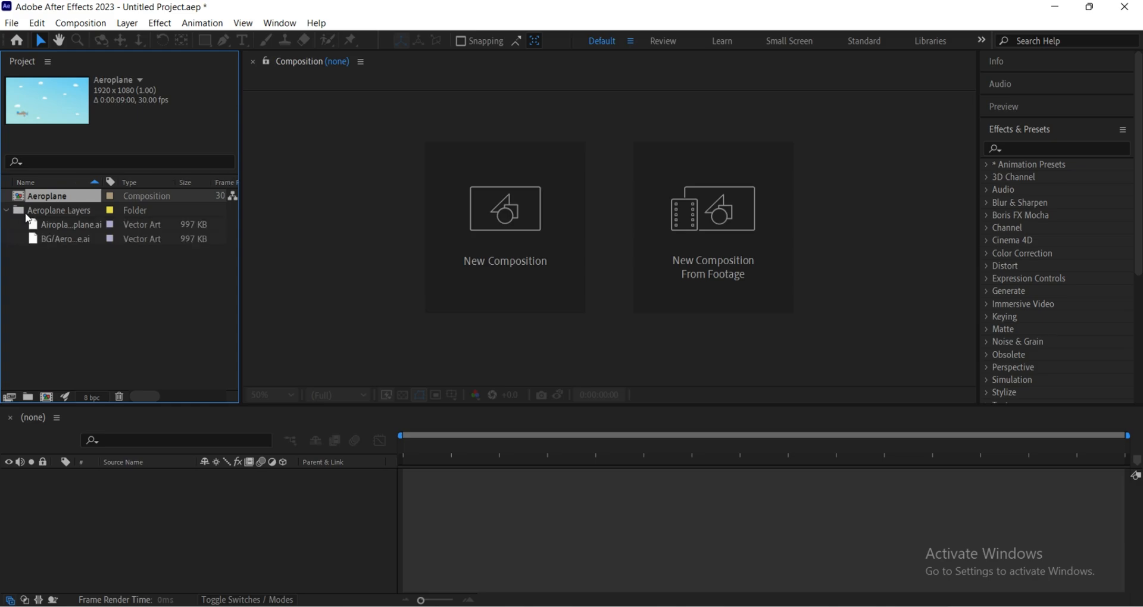
click(49, 227)
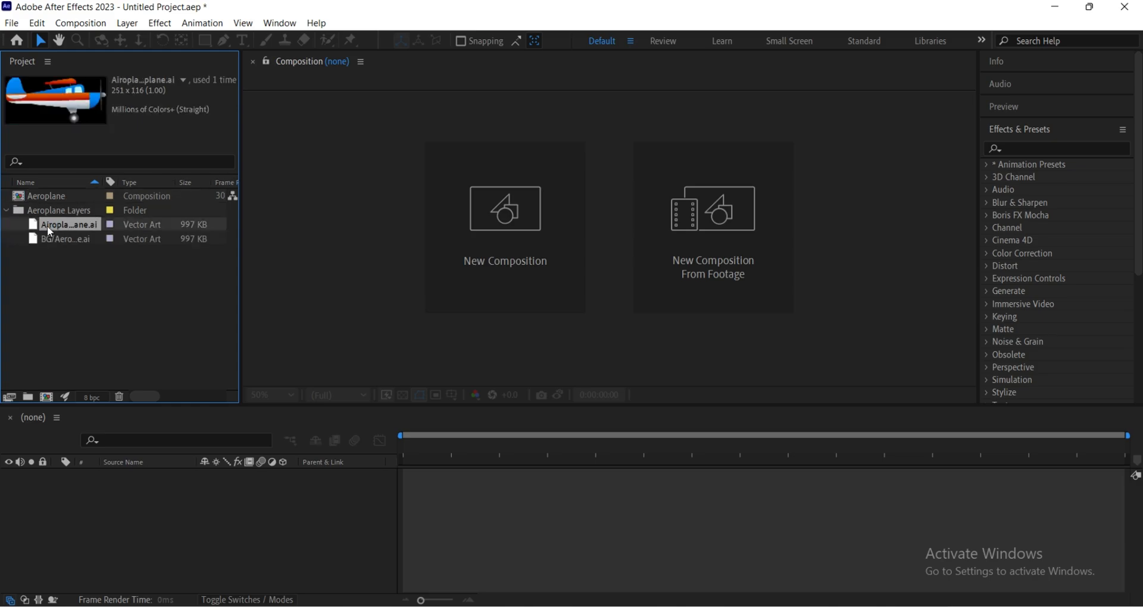
click(50, 244)
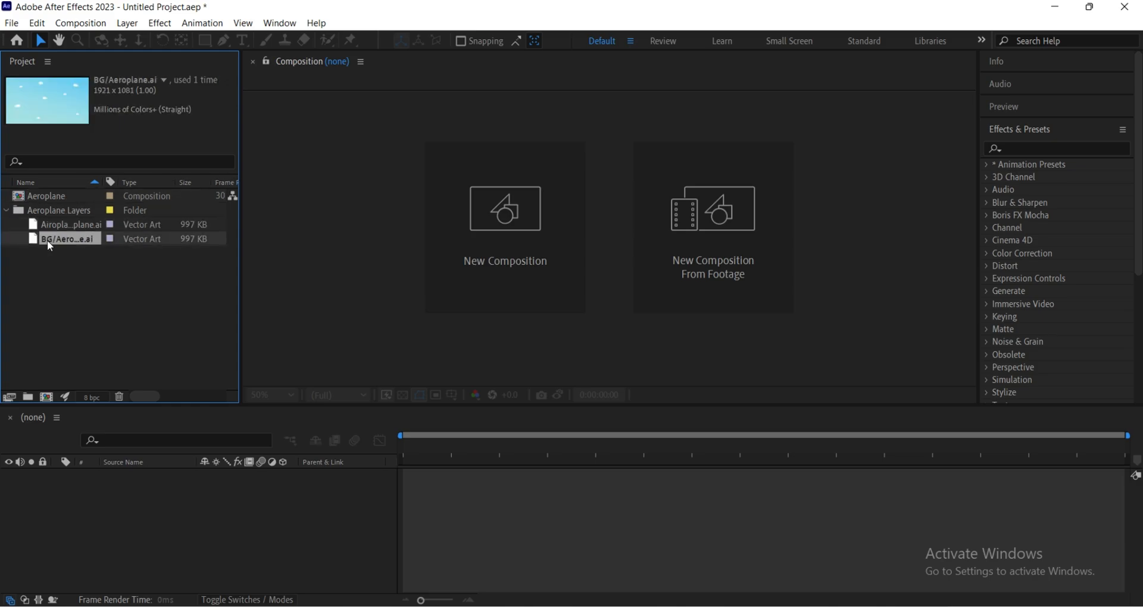
click(7, 211)
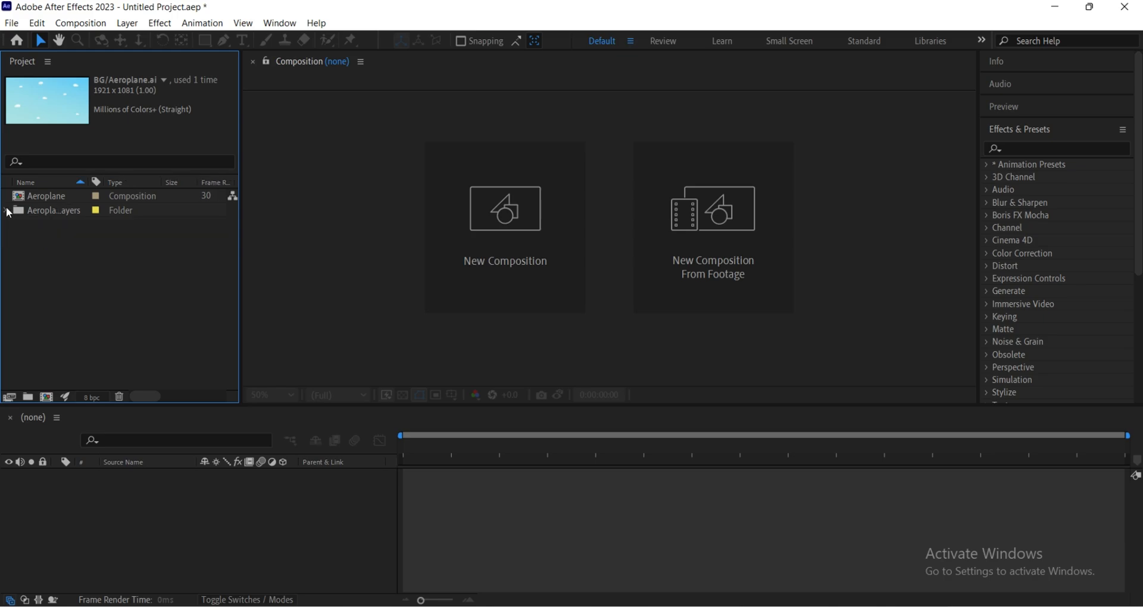
Open the Aeroplane composition and check which artwork its Airoplane Red and BG layers contain.
click(35, 198)
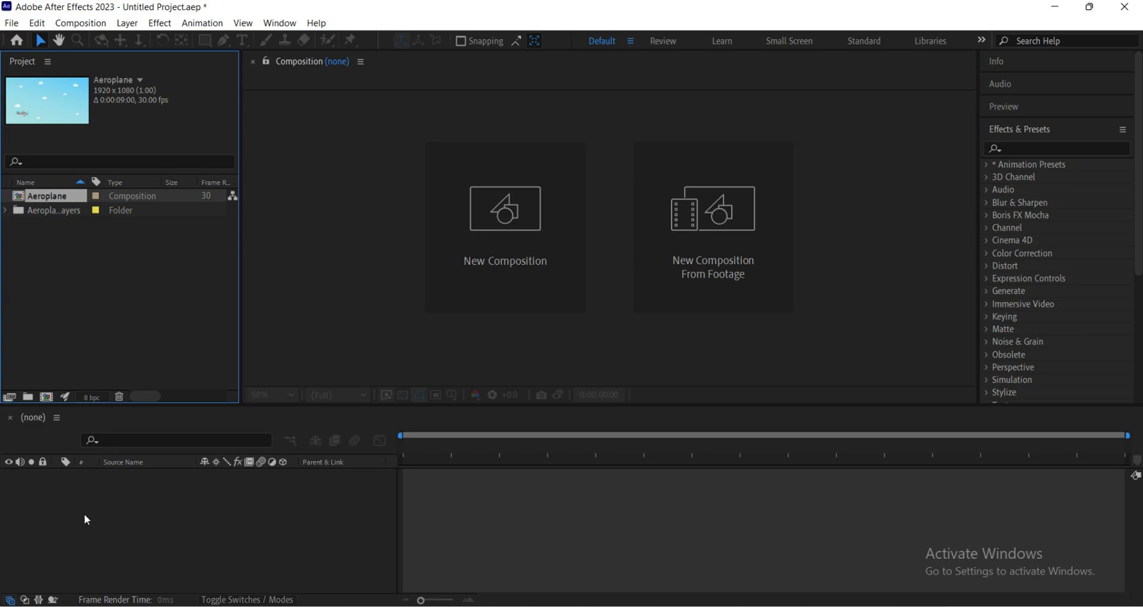
double_click(52, 195)
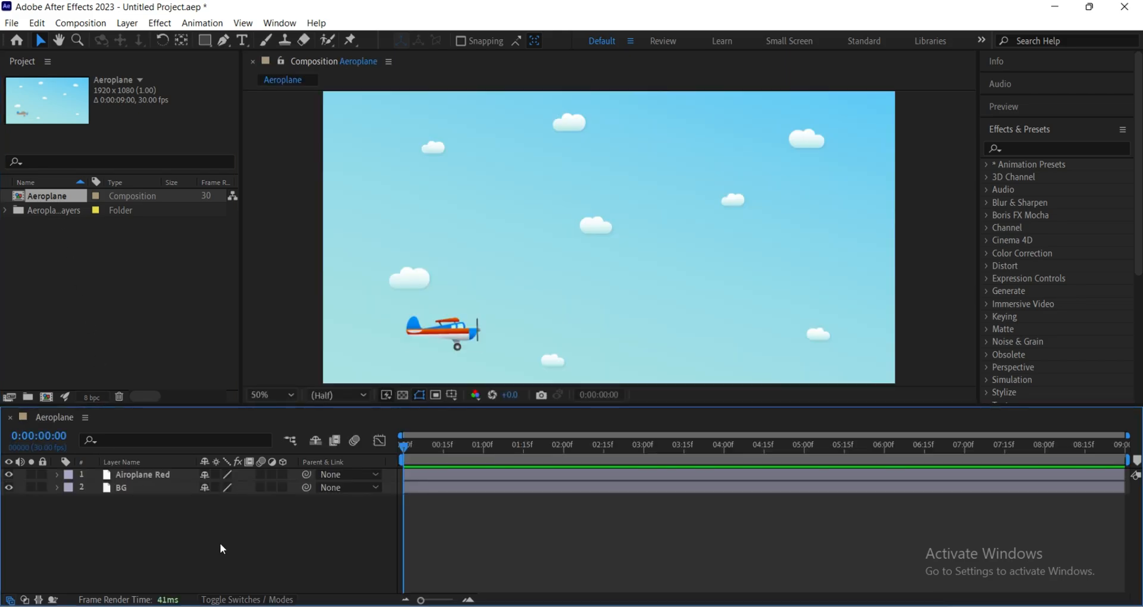
click(126, 478)
click(126, 486)
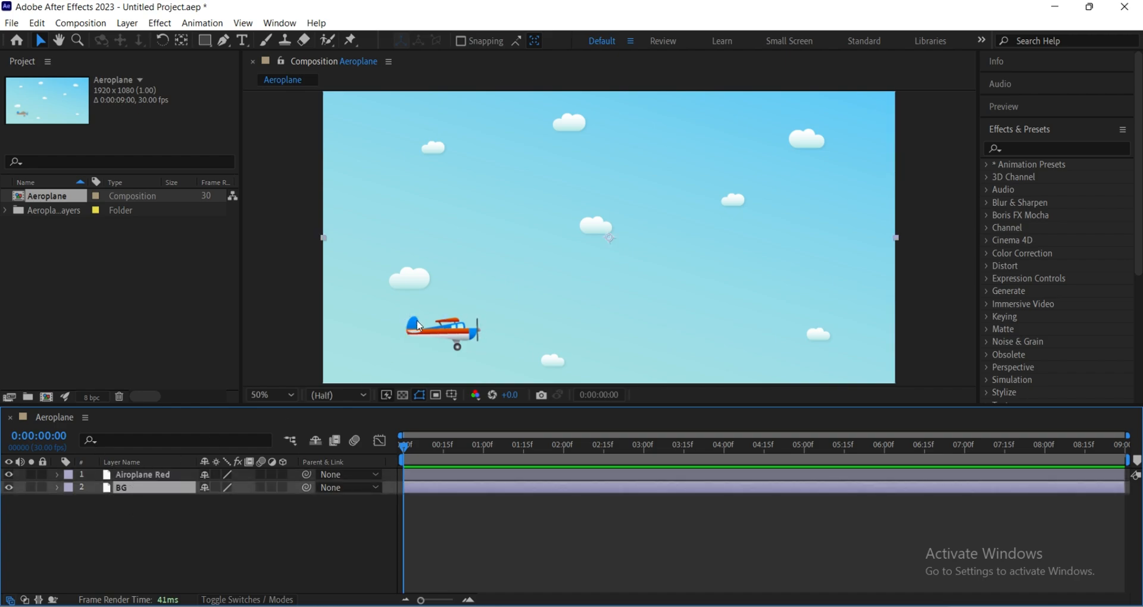
click(434, 328)
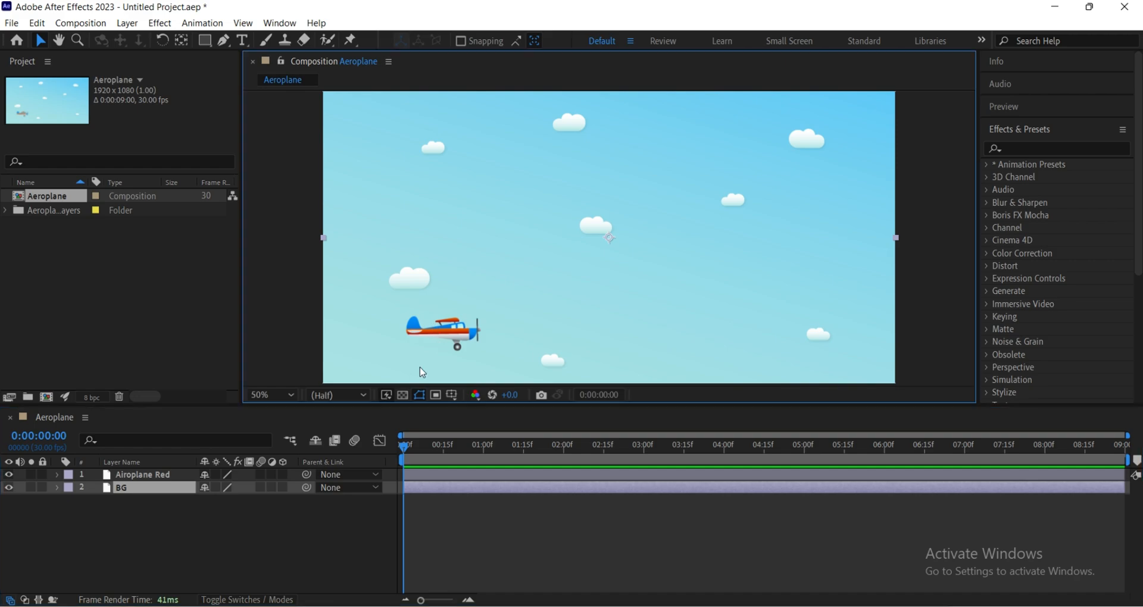
Move the Airoplane Red layer to the lower-left corner of the sky.
click(183, 477)
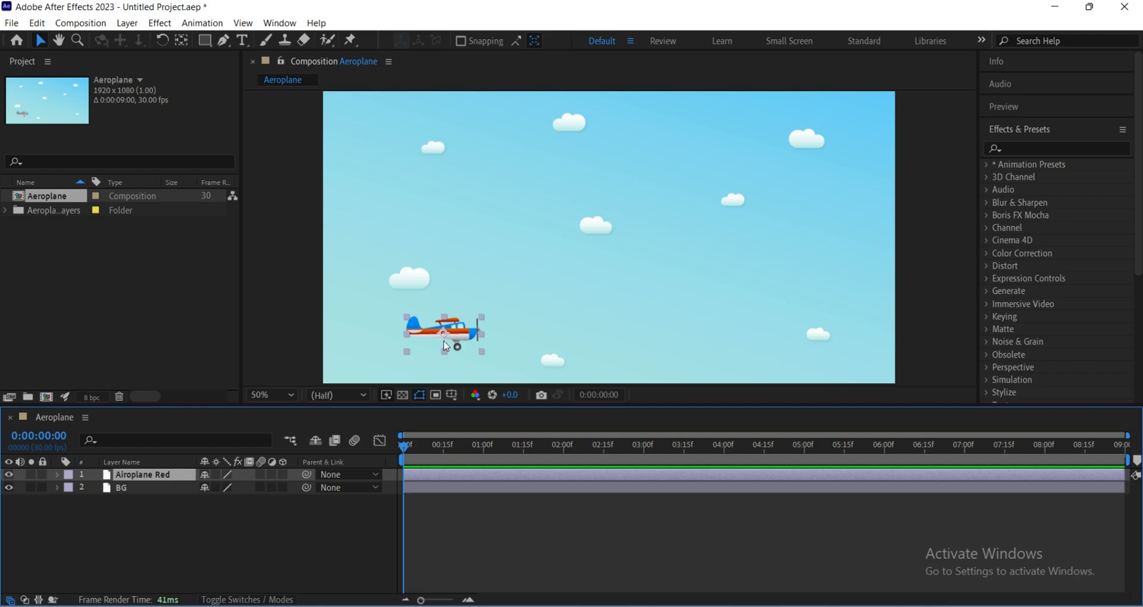
drag(469, 317, 564, 209)
drag(508, 278, 388, 357)
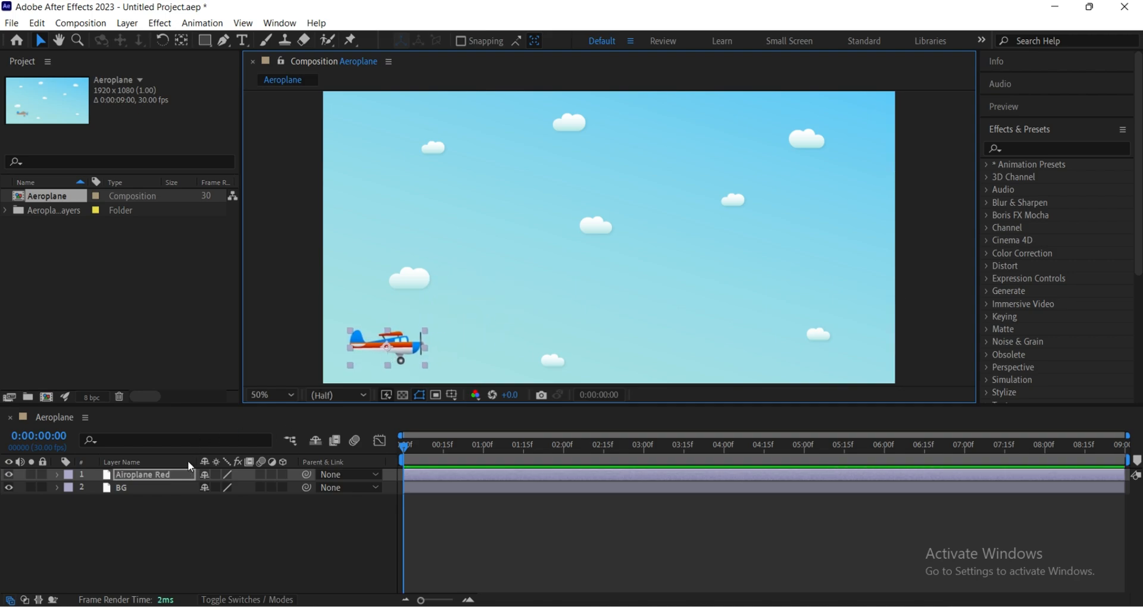
Try shifting the BG layer to the right and slightly up, and undo the move.
click(168, 494)
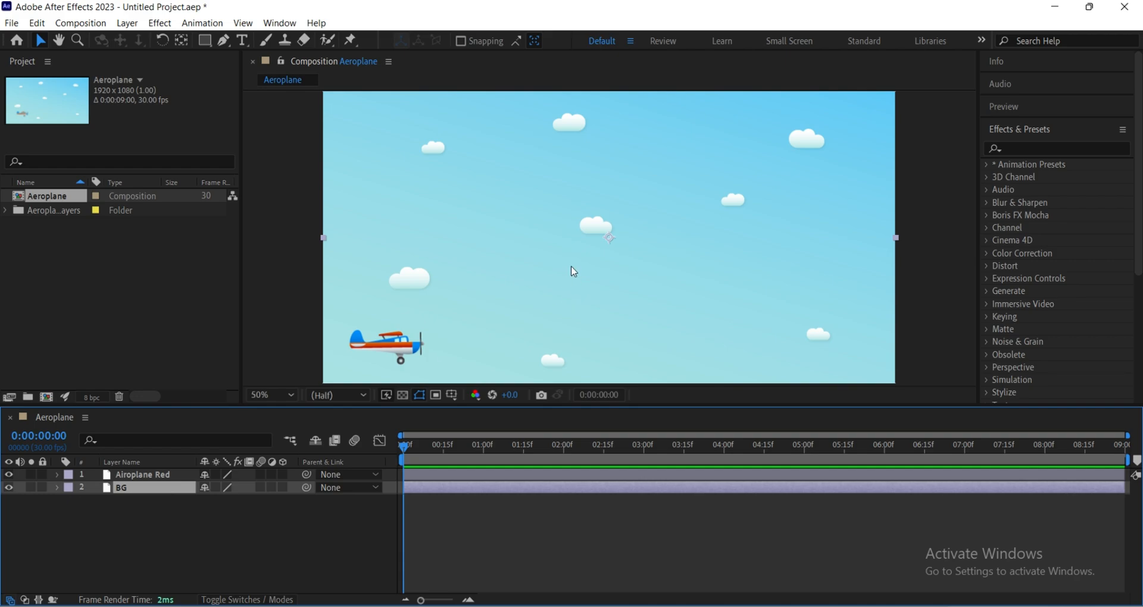
drag(573, 267, 667, 250)
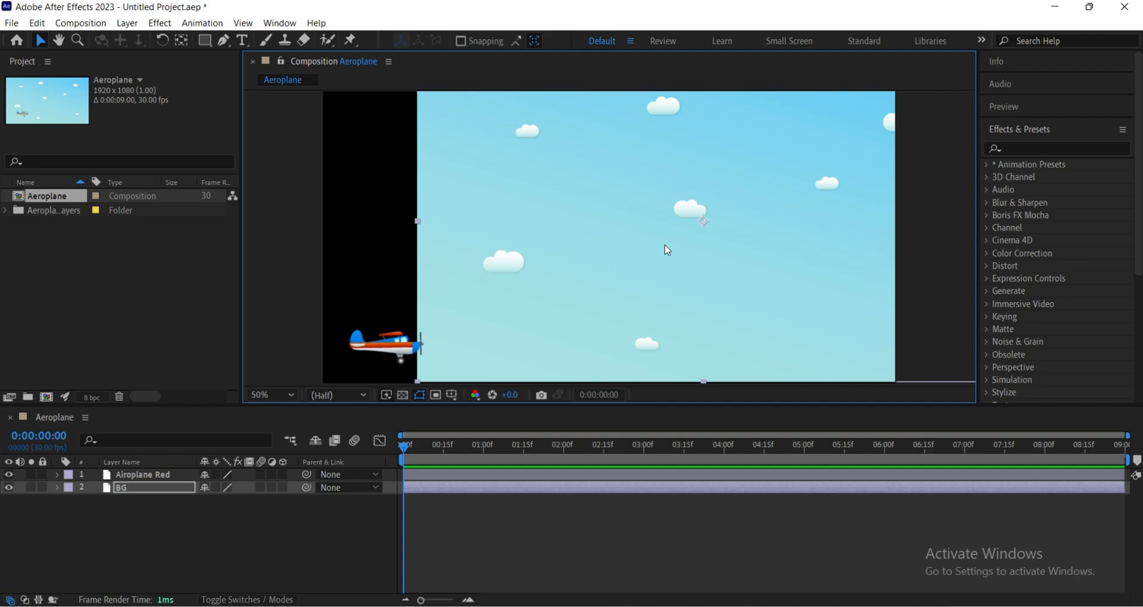
key(ctrl+z)
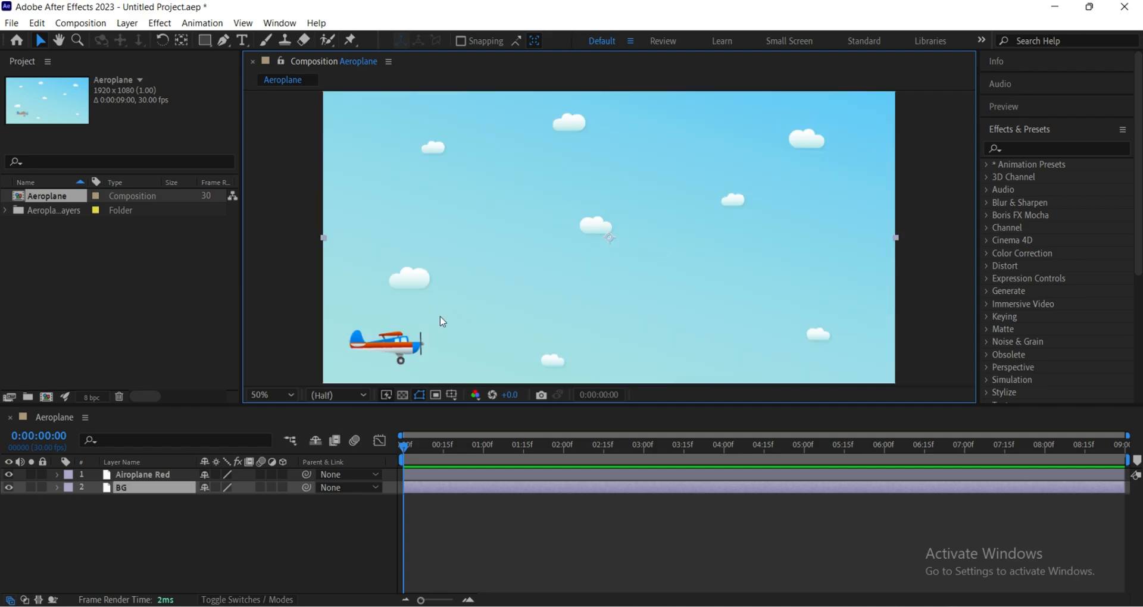
Lock the BG layer and check that it cannot be selected.
click(42, 488)
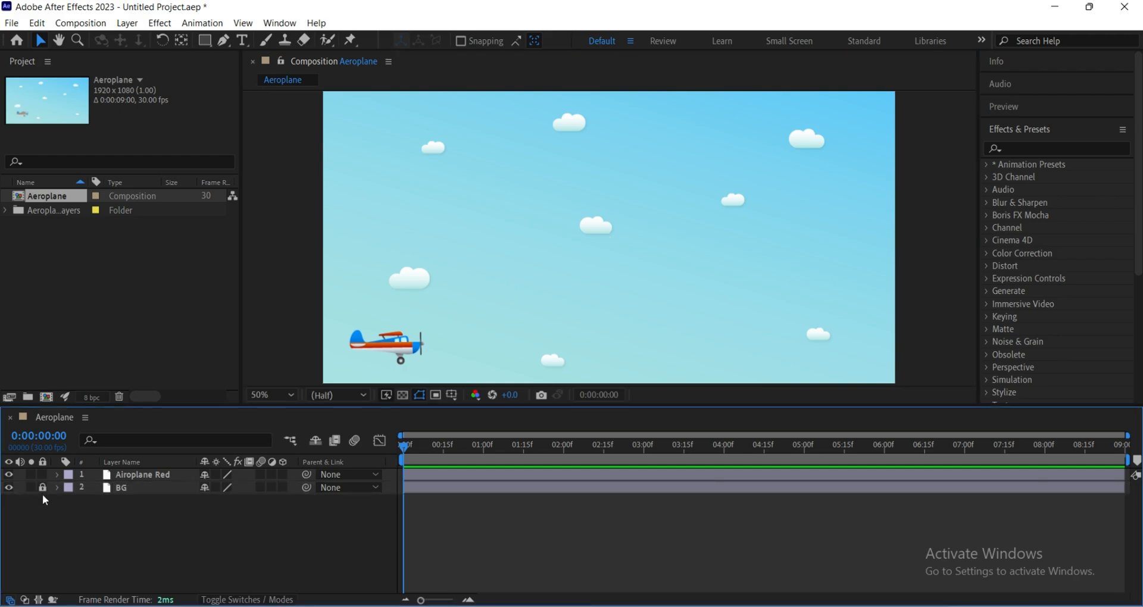
click(151, 489)
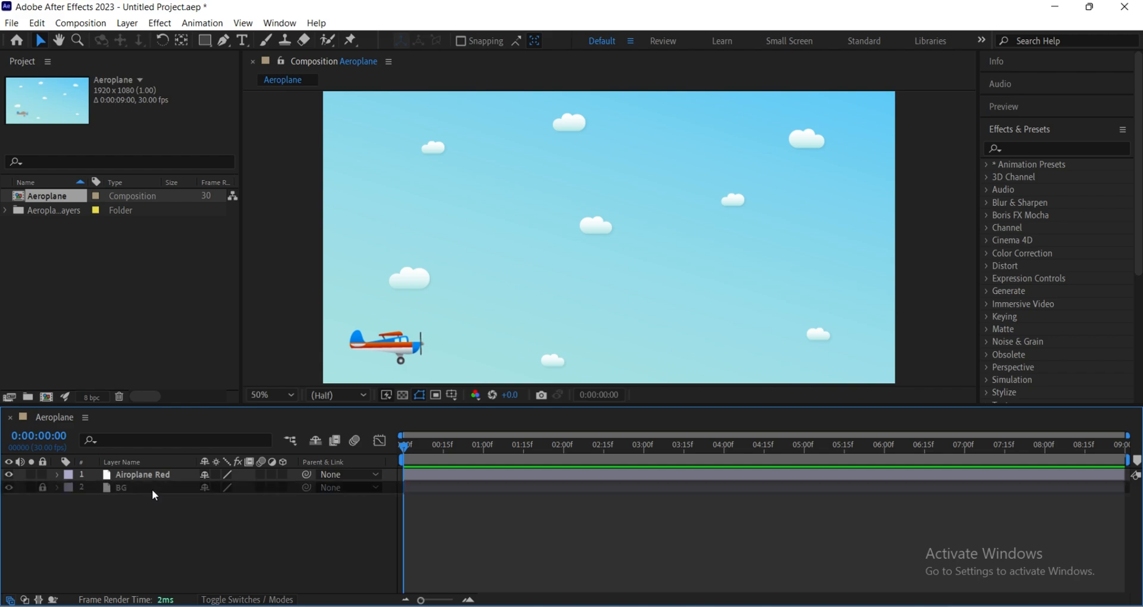
click(673, 250)
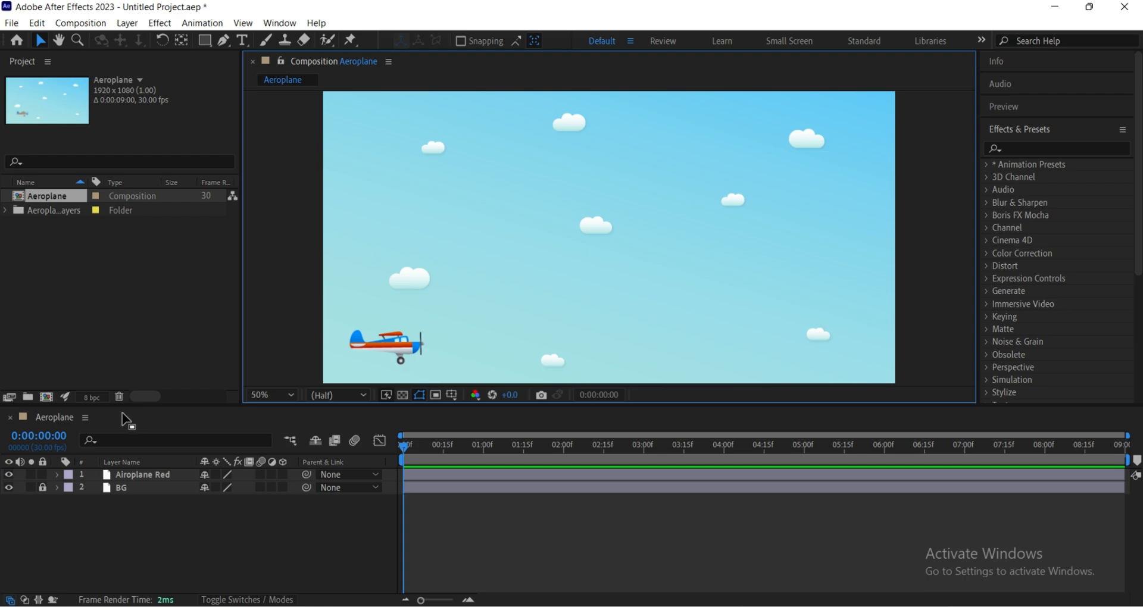
In the Aeroplane composition settings, choose the Social Media Landscape HD 1920x1080 30 fps preset and lock the aspect ratio to 16:9.
click(105, 24)
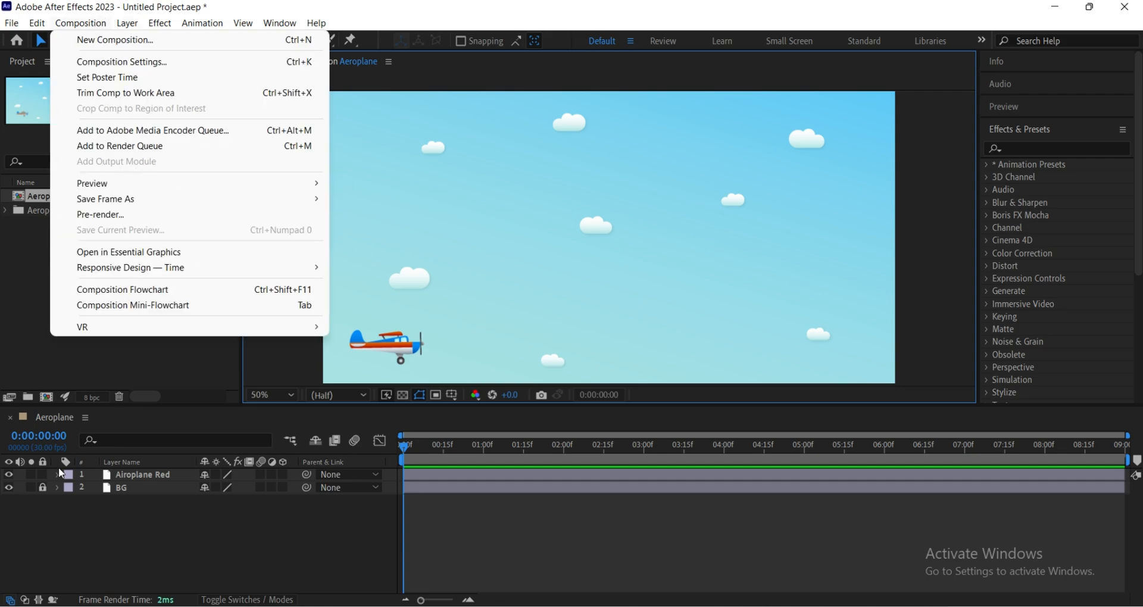
click(88, 415)
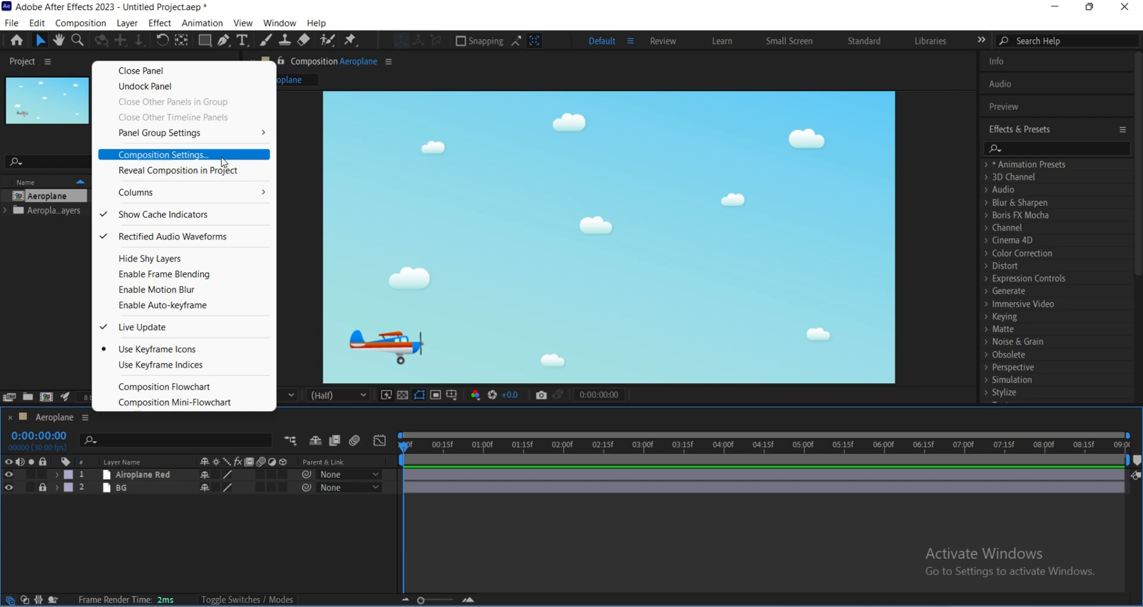
click(90, 24)
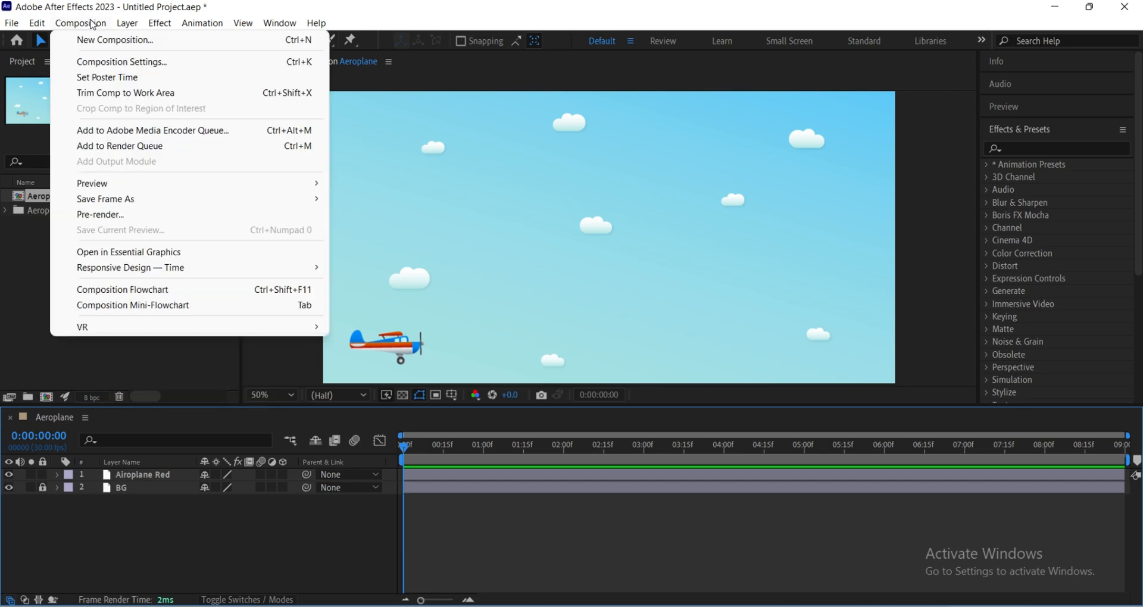
click(134, 63)
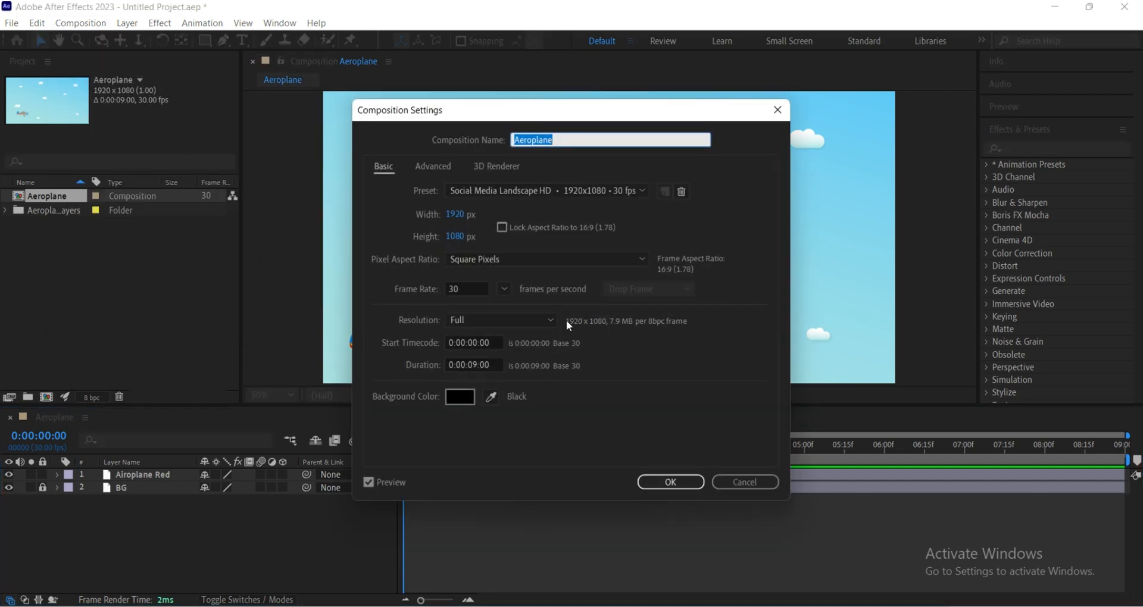
click(612, 142)
click(536, 191)
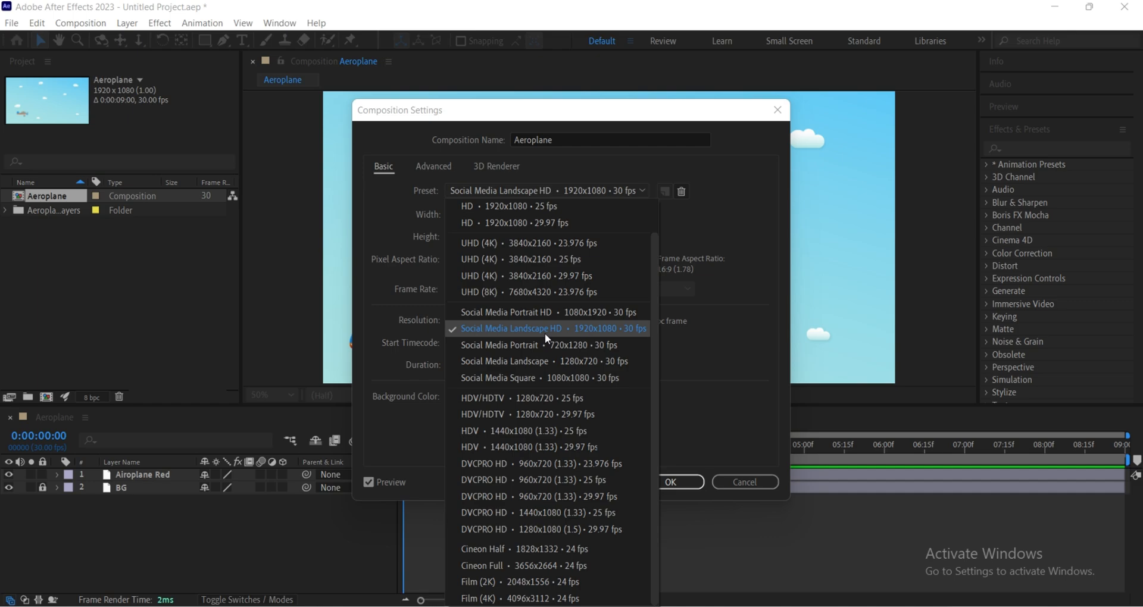
click(545, 334)
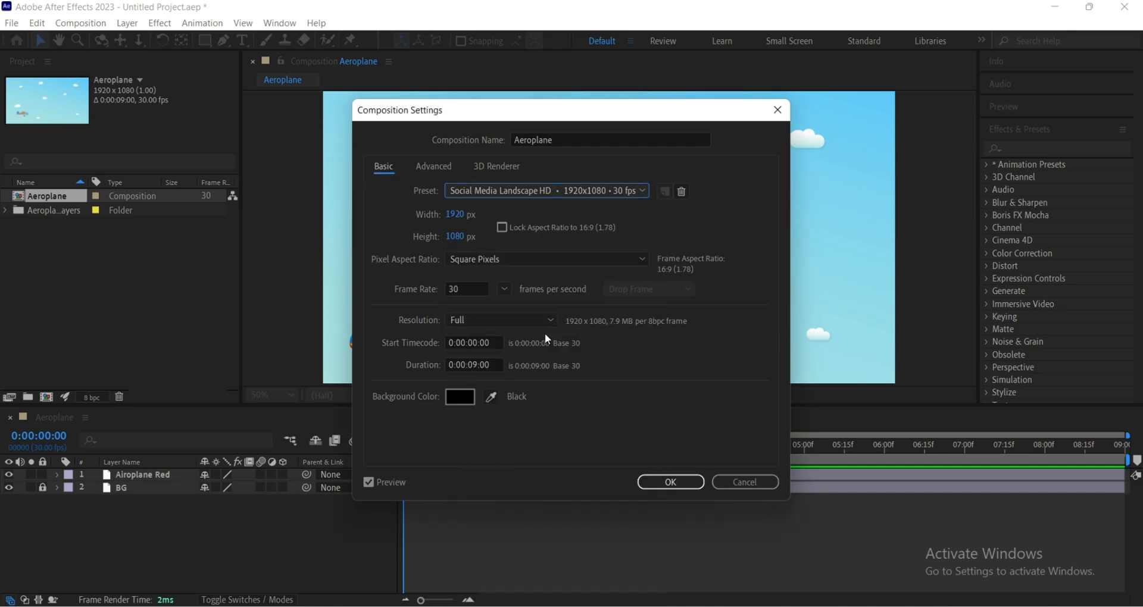
click(501, 228)
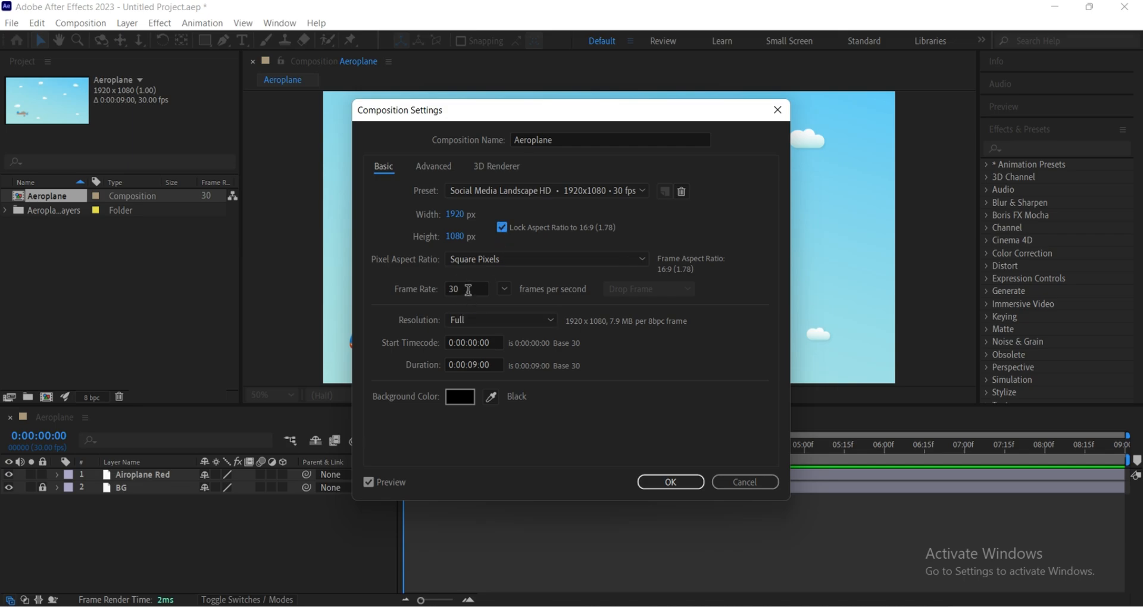
Set the Aeroplane composition's duration to 0:00:10:00 and apply the settings.
click(490, 366)
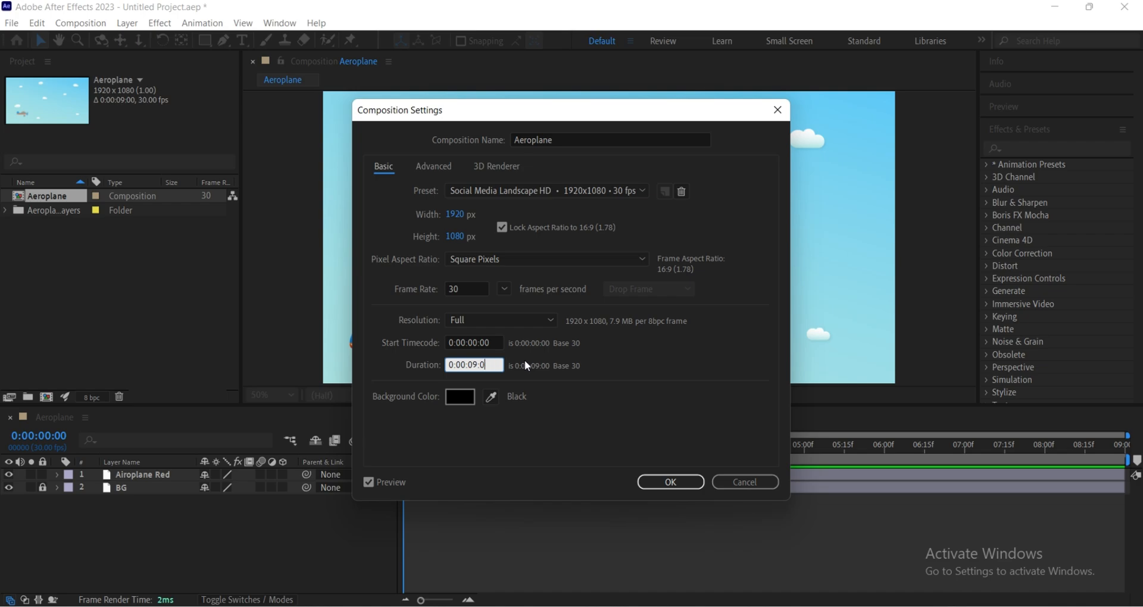
key(BackSpace)
key(BackSpace)
key(BackSpace)
key(BackSpace)
key(BackSpace)
key(BackSpace)
key(BackSpace)
key(BackSpace)
key(BackSpace)
text(10)
text(00)
click(597, 372)
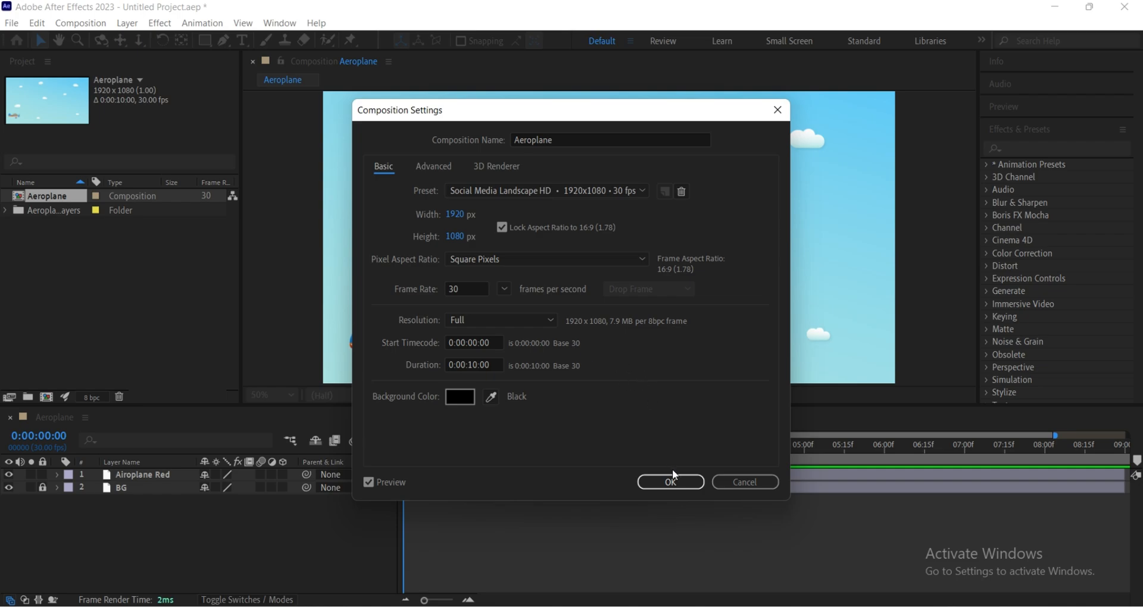
click(674, 488)
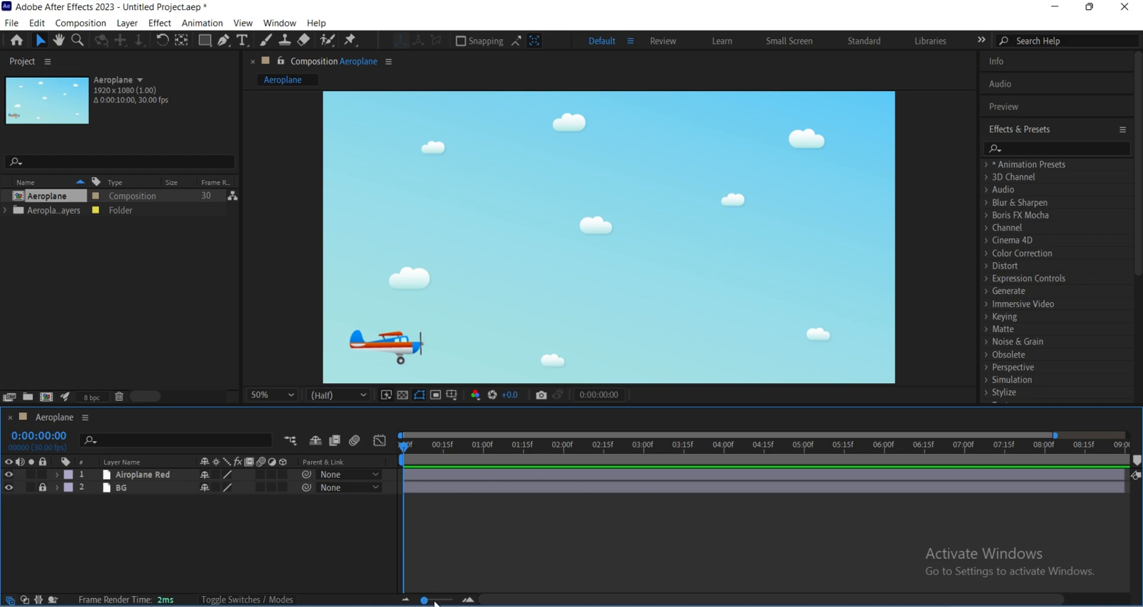
Examine the timeline at single-frame scale and at a scale that fits the whole composition duration.
drag(432, 601, 454, 601)
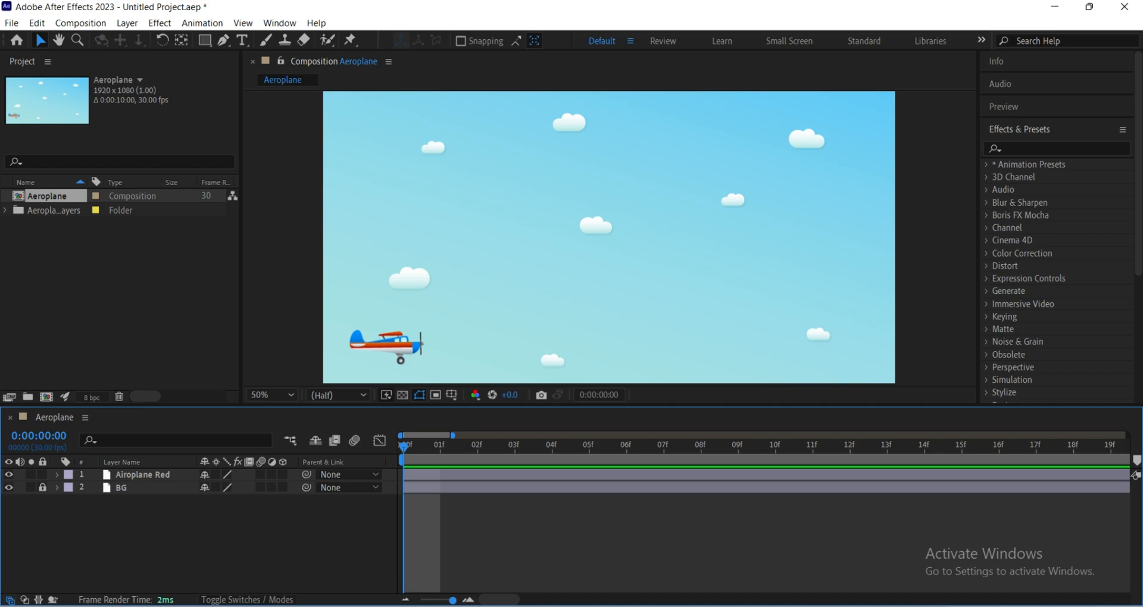
drag(452, 600, 412, 600)
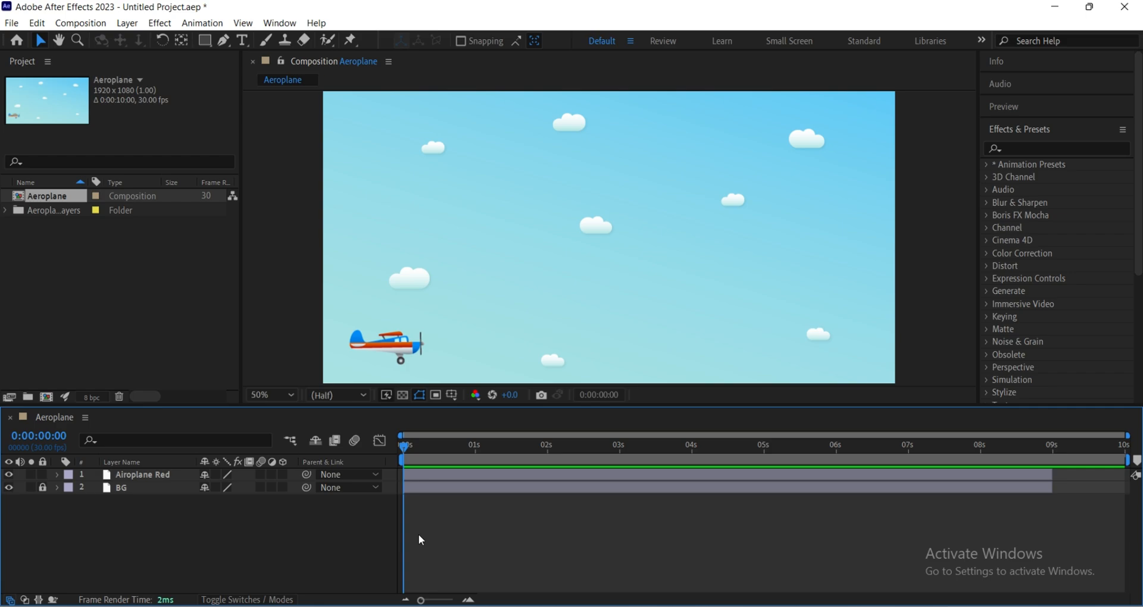
key(equal)
key(equal)
key(equal)
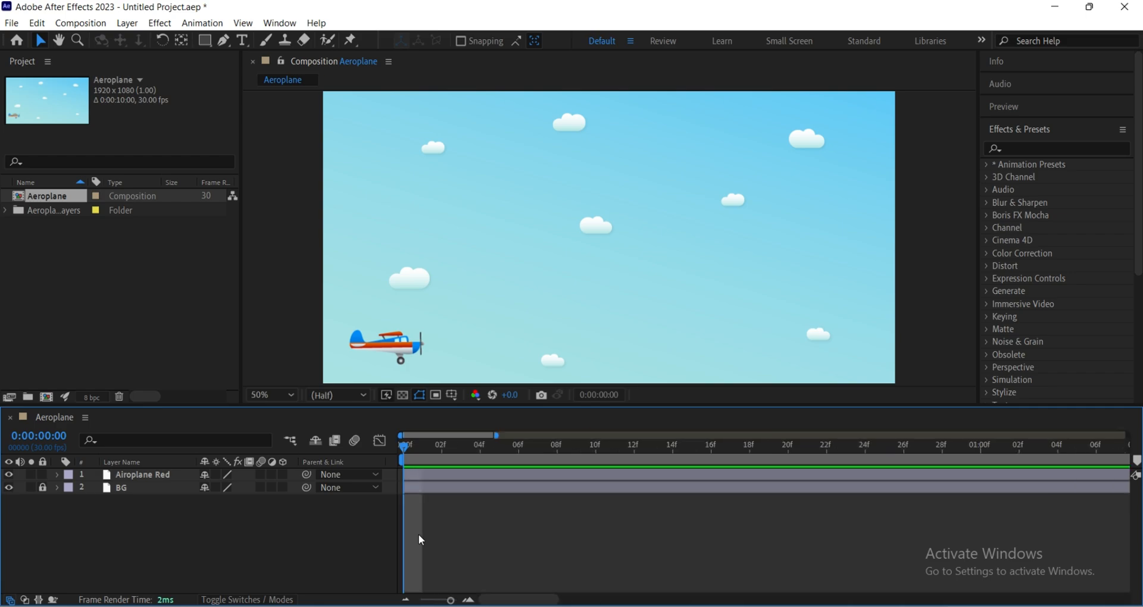
key(minus)
key(minus)
key(minus)
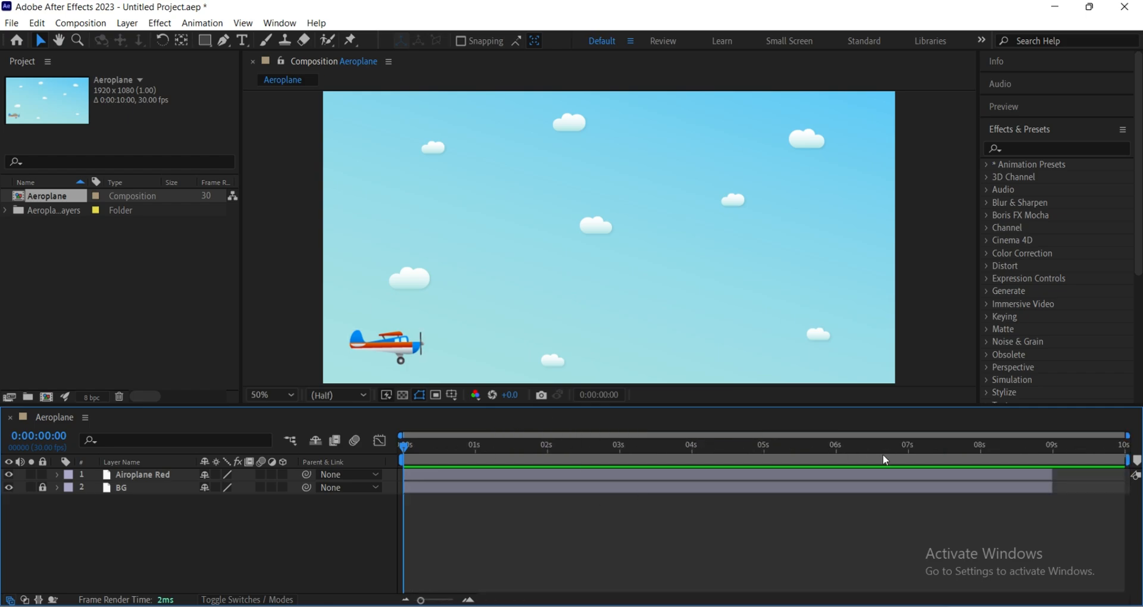
Scrub through the timeline around the 9-second mark to check what is shown where both layers end.
drag(886, 447, 1059, 507)
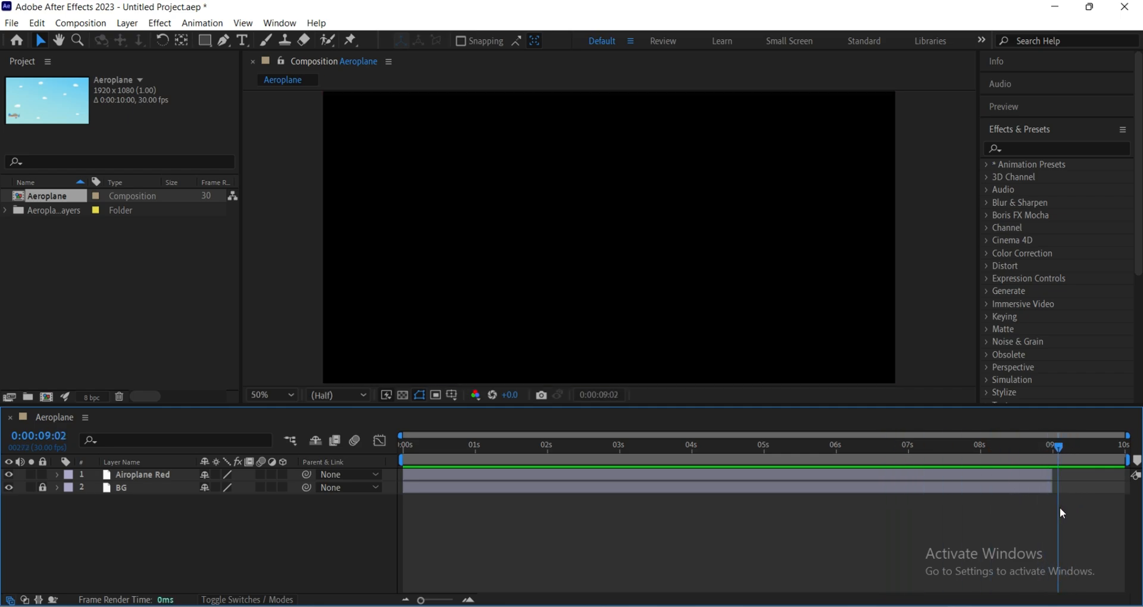
key(Page_Up)
key(Page_Up)
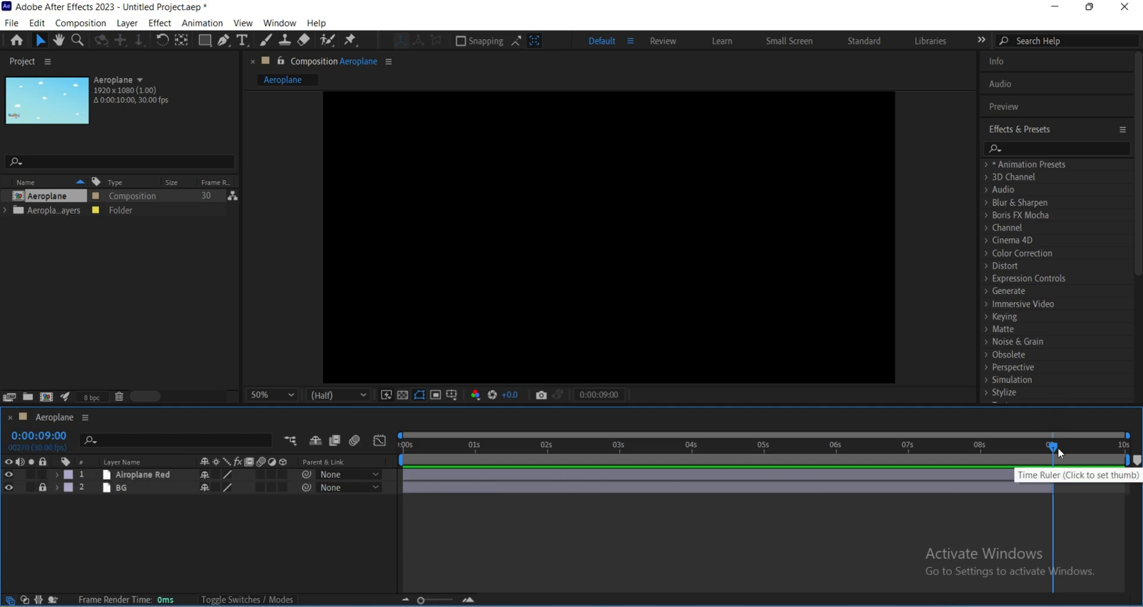
drag(1058, 445, 916, 462)
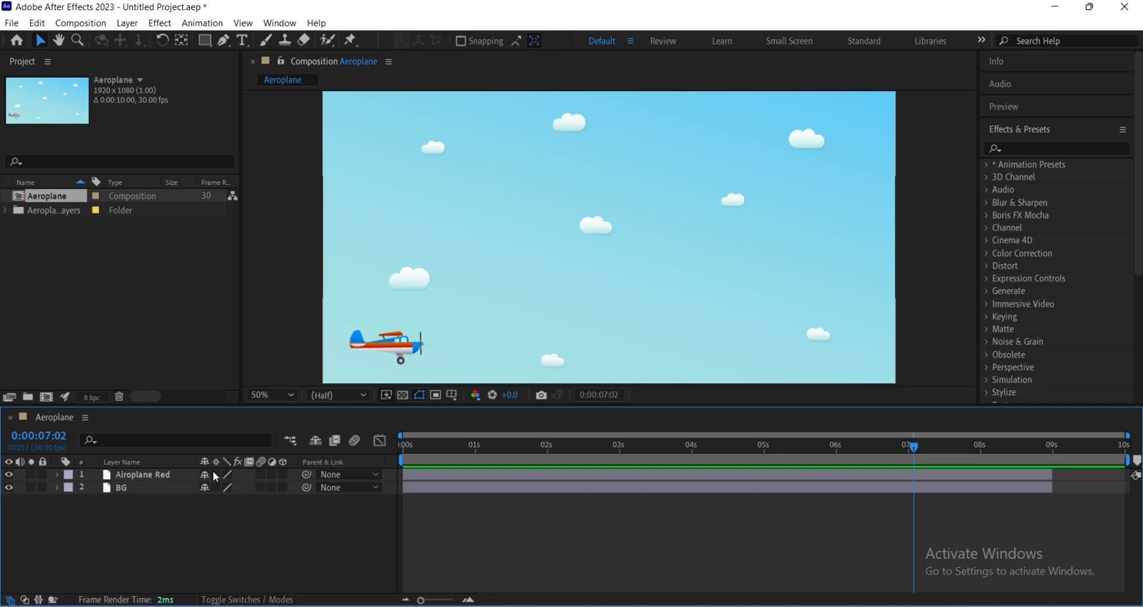
Extend the Airoplane Red and BG layers together to the composition's end at 10 seconds and deselect them.
click(151, 473)
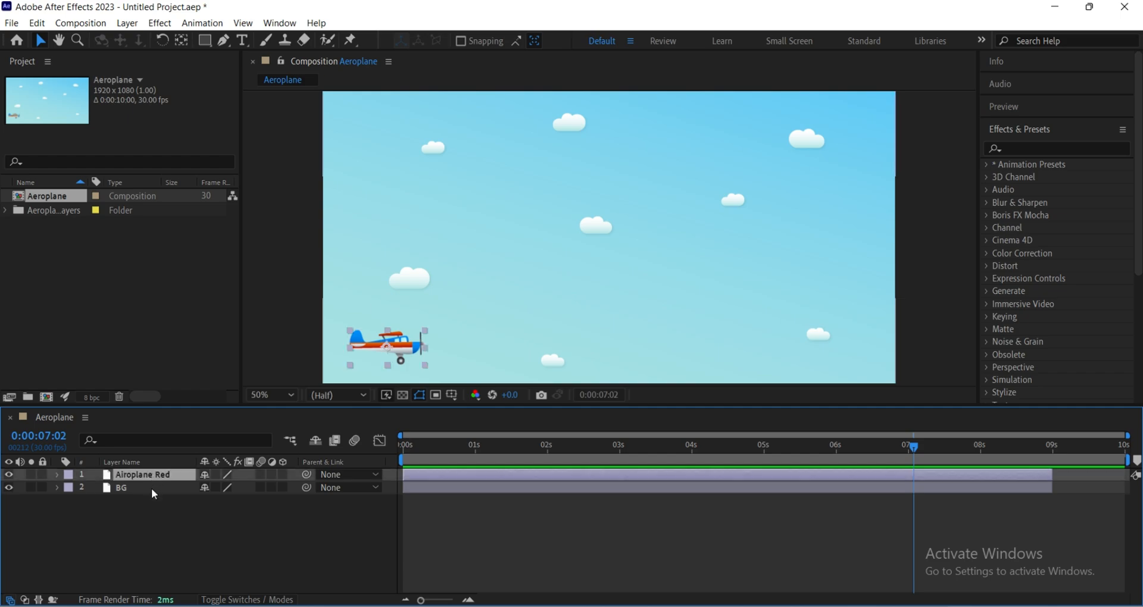
click(155, 519)
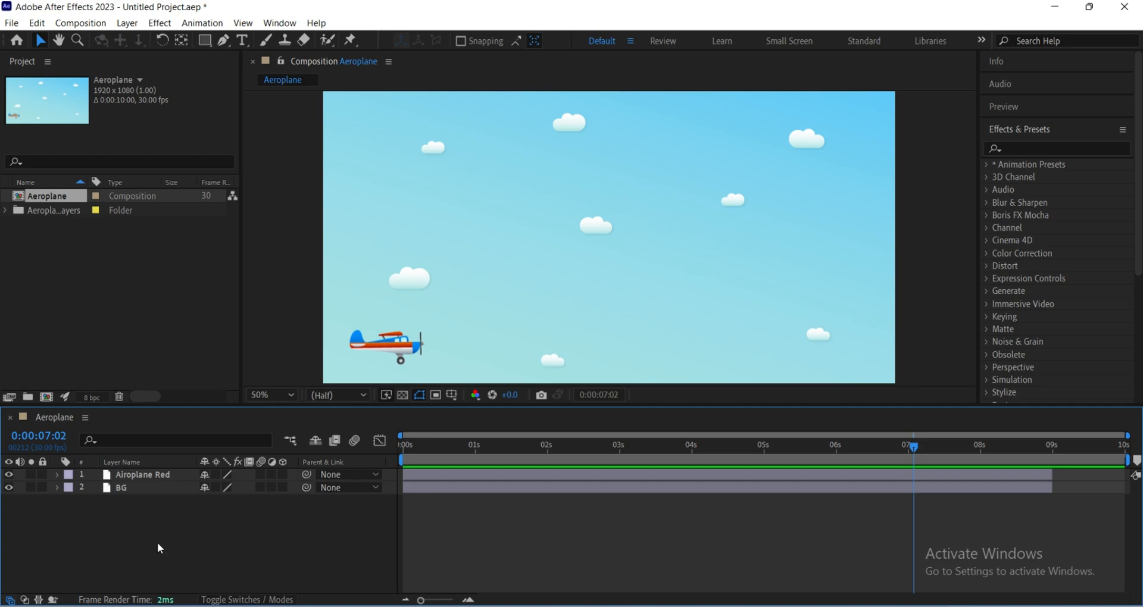
drag(158, 542, 124, 459)
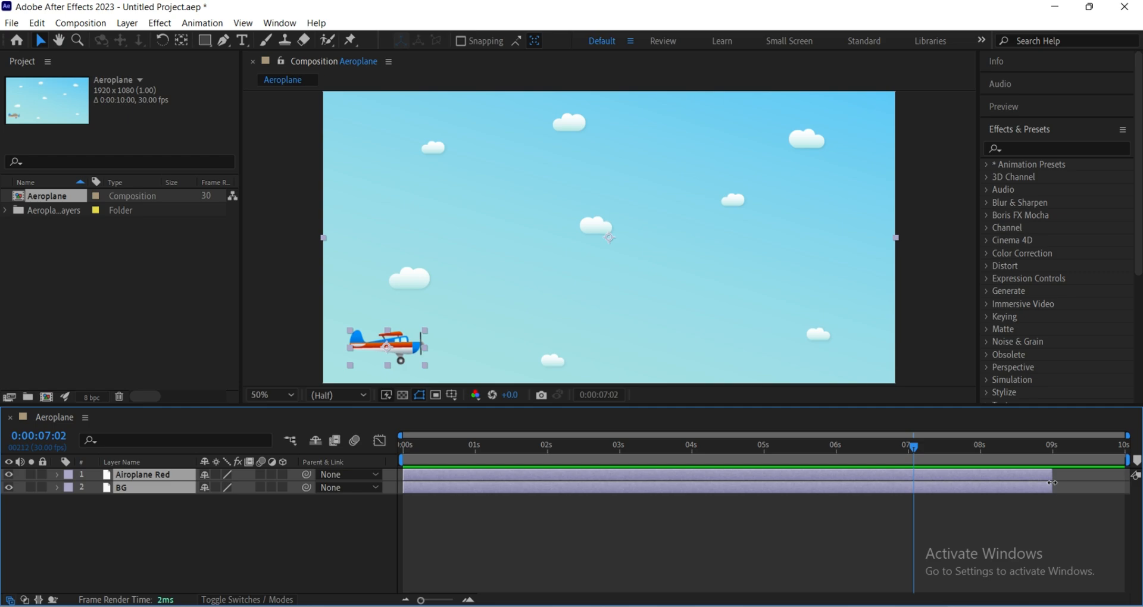
drag(1052, 482, 1134, 476)
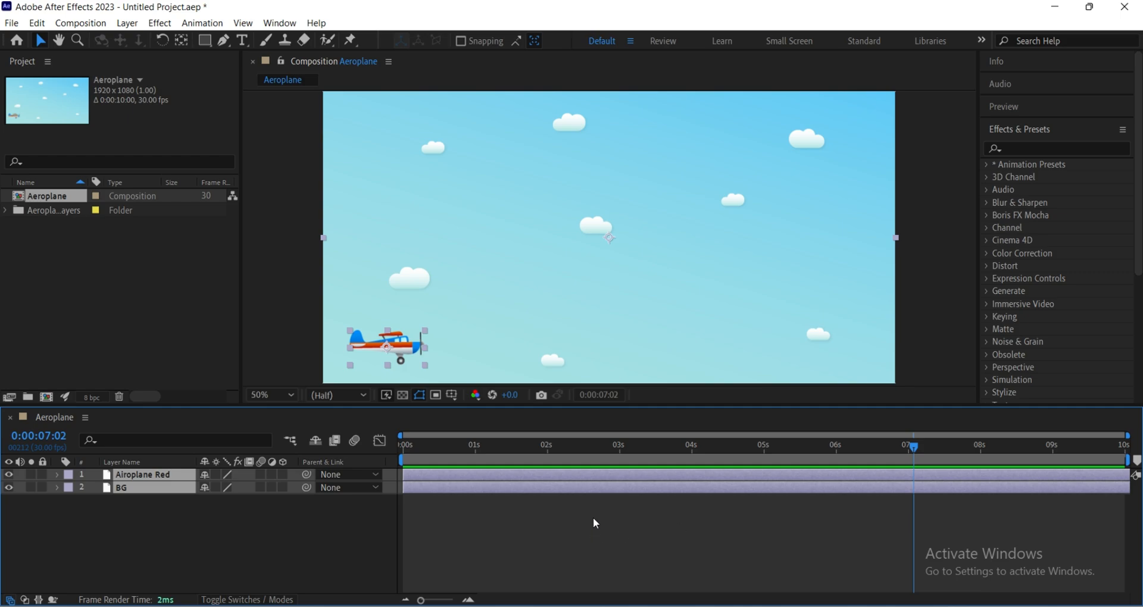
click(225, 525)
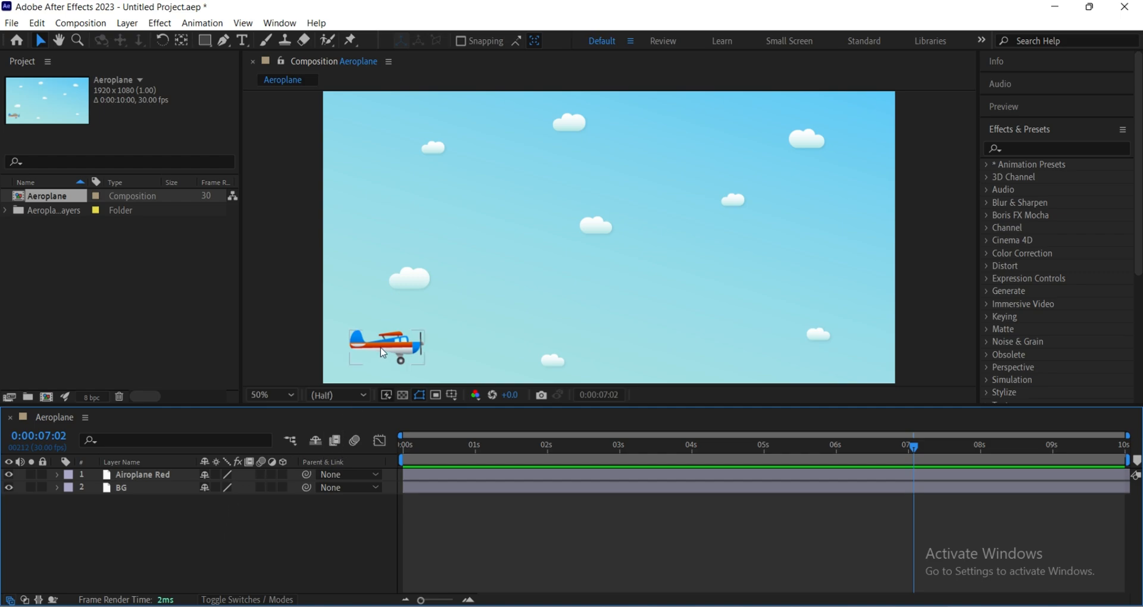
click(398, 343)
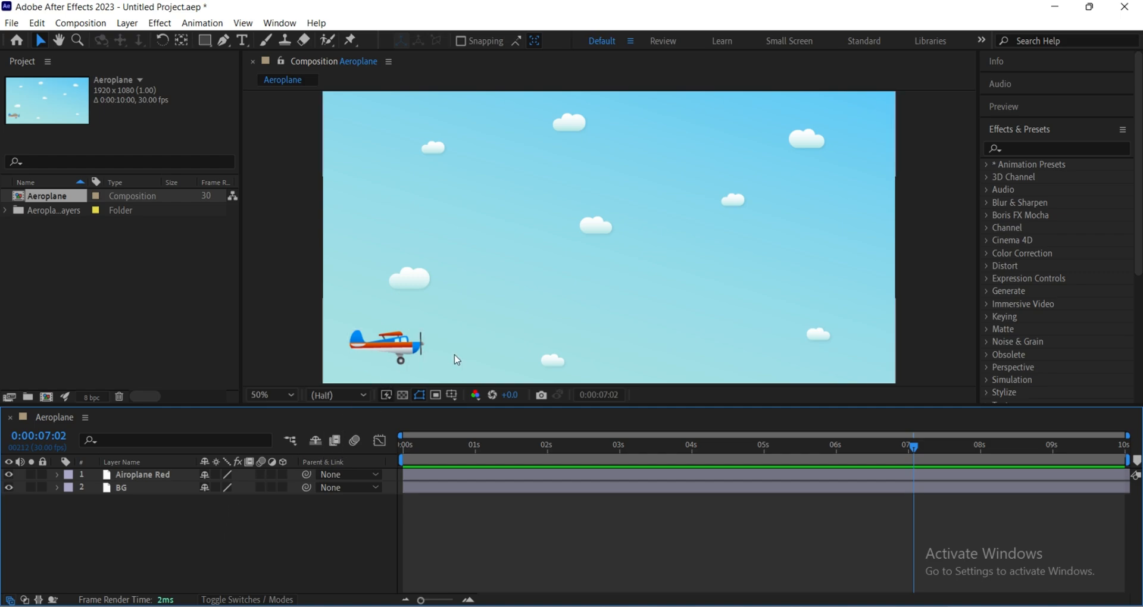